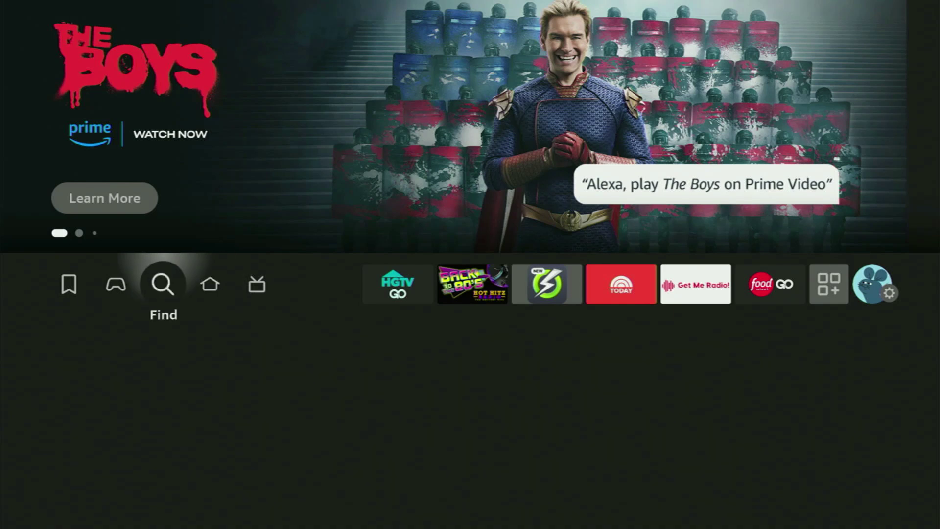
pyautogui.press('Down')
pyautogui.press('Return')
pyautogui.press('Right')
pyautogui.press('Right')
pyautogui.press('Right')
pyautogui.press('Return')
pyautogui.press('Down')
pyautogui.press('Left')
pyautogui.press('Left')
pyautogui.press('Return')
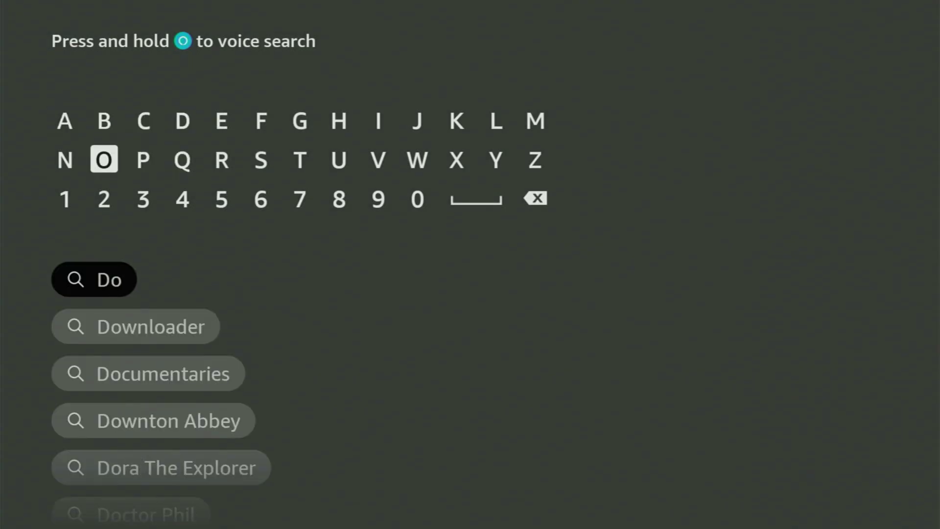
pyautogui.press('Down')
pyautogui.press('Down')
pyautogui.press('Down')
pyautogui.press('Up')
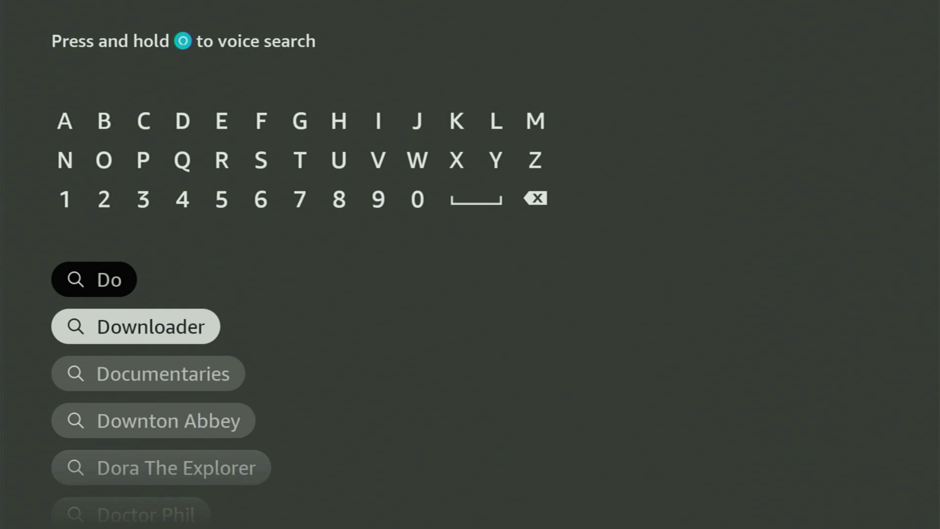
pyautogui.press('Return')
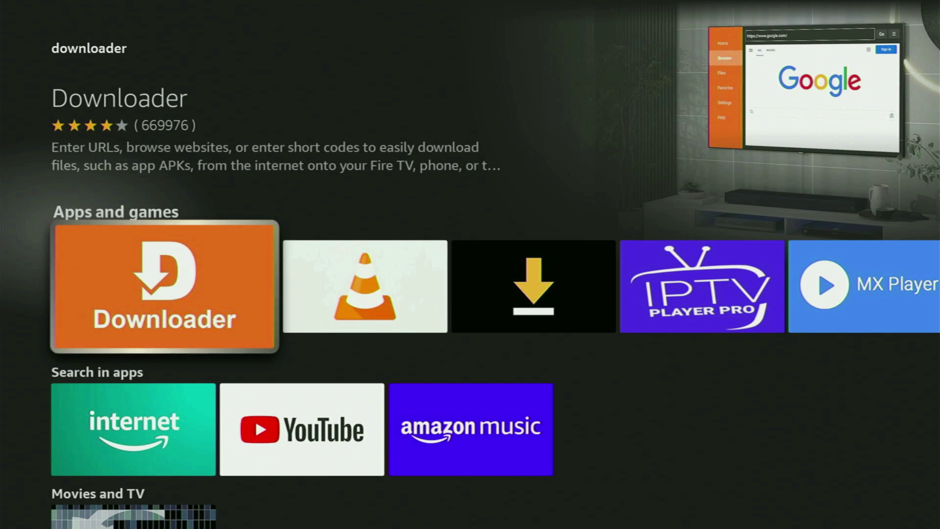
pyautogui.press('Down')
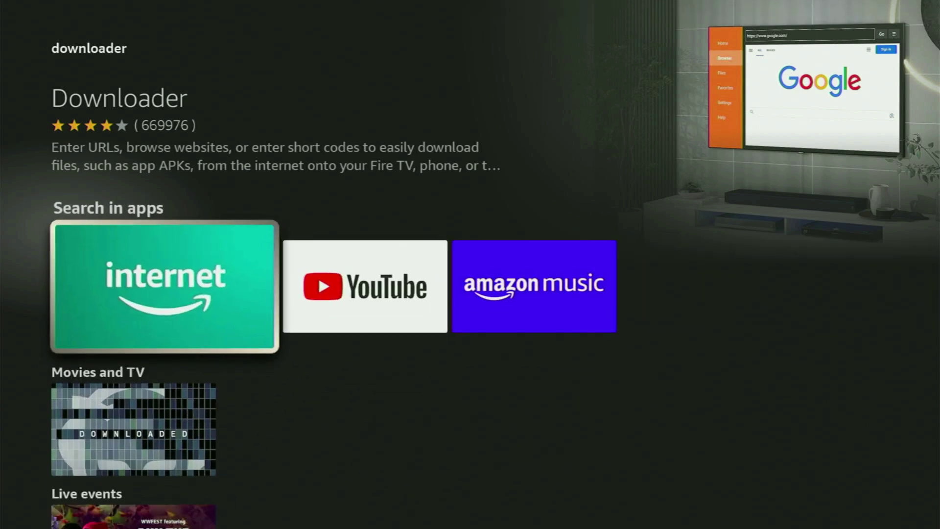
pyautogui.press('Home')
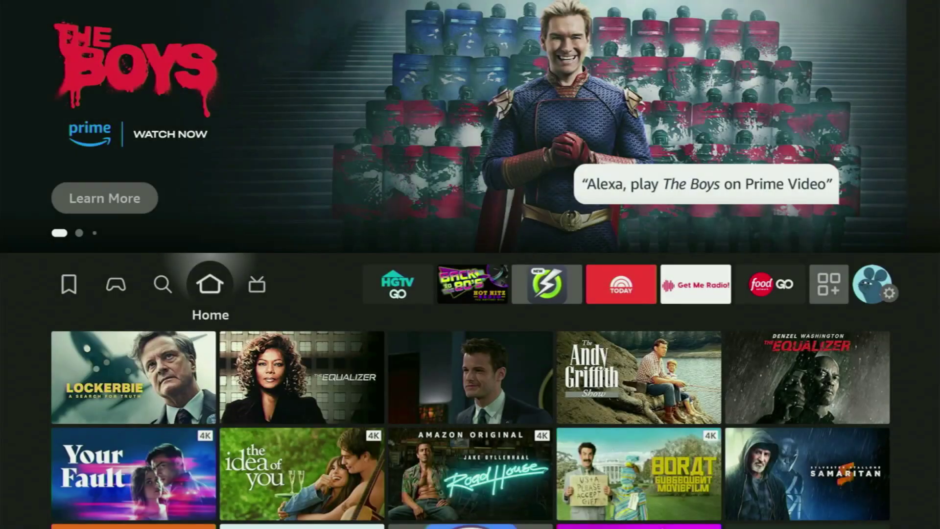
# Go to the Settings gear and open the My Fire TV settings.
pyautogui.press('Right')
pyautogui.press('Right')
pyautogui.press('Right')
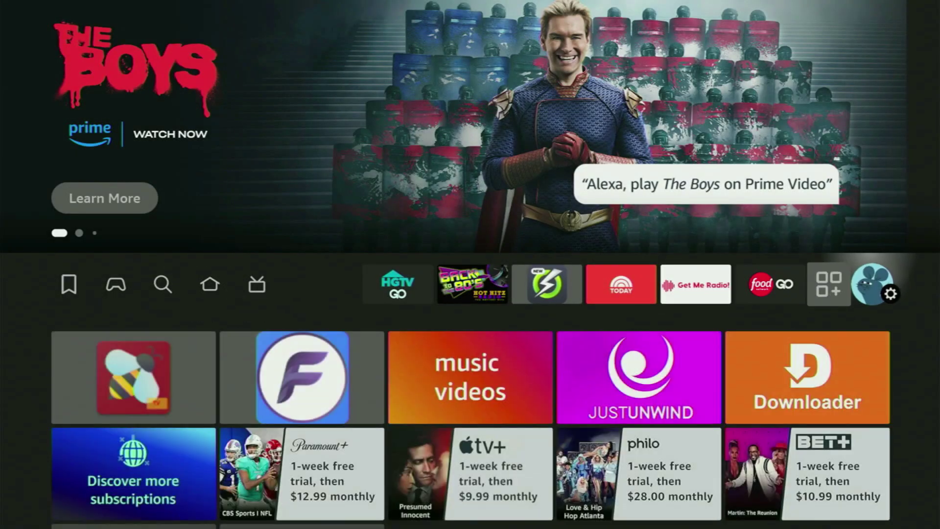
pyautogui.press('Right')
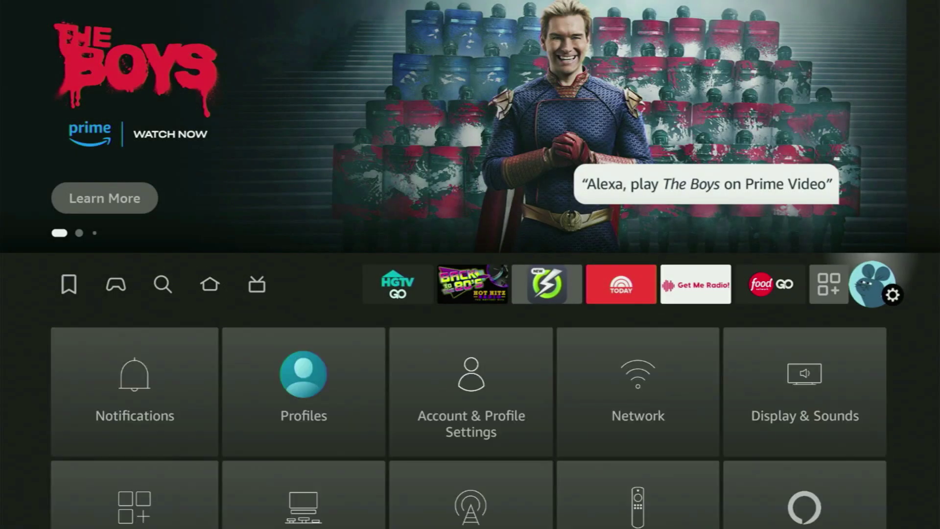
pyautogui.press('Down')
pyautogui.press('Right')
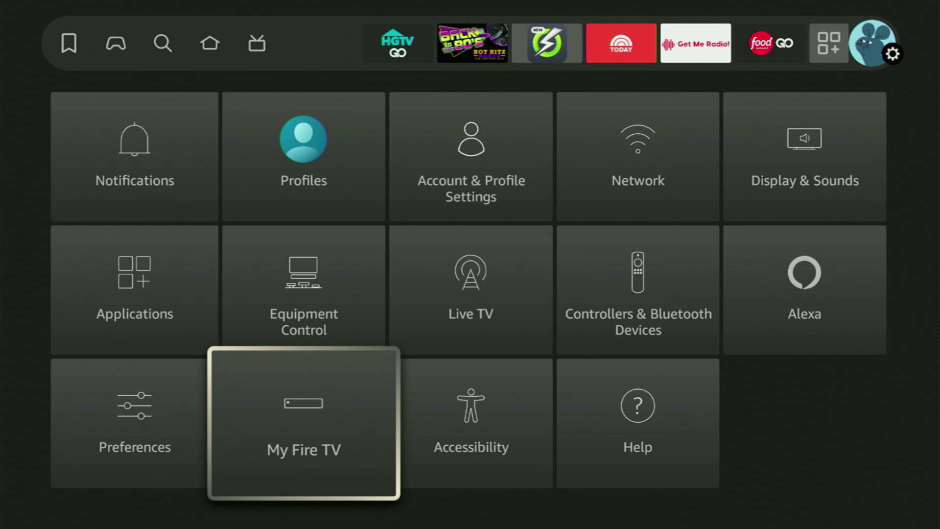
pyautogui.press('Return')
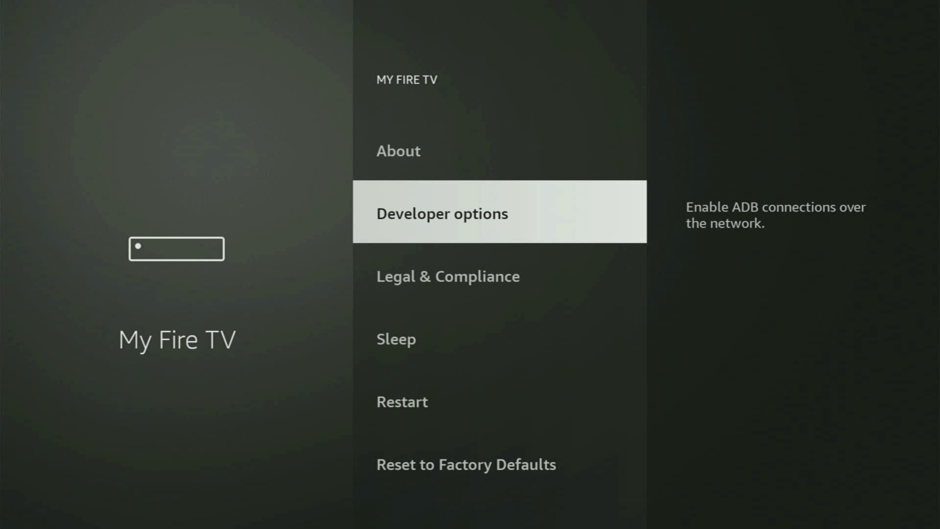
# In About, repeatedly select Fire TV Stick 4K Max to confirm developer mode is already on.
pyautogui.press('Down')
pyautogui.press('Down')
pyautogui.press('Down')
pyautogui.press('Down')
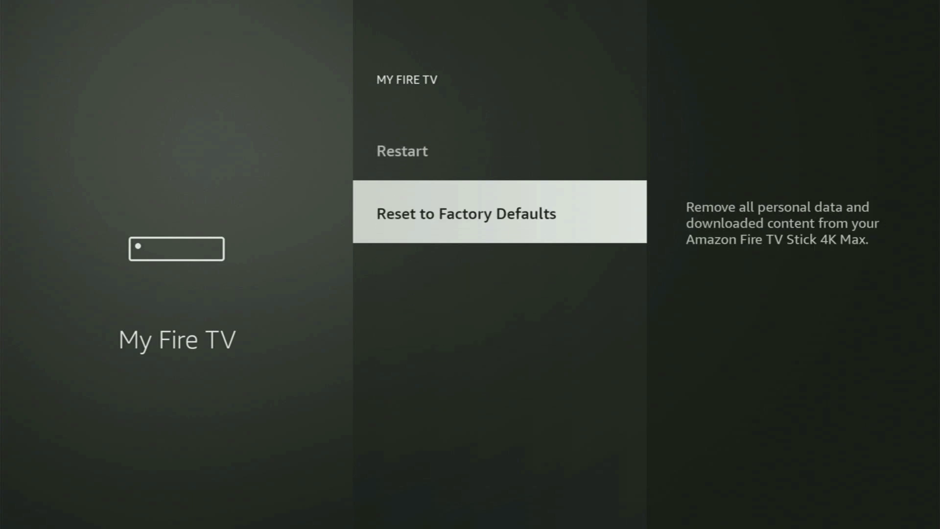
pyautogui.press('Up')
pyautogui.press('Up')
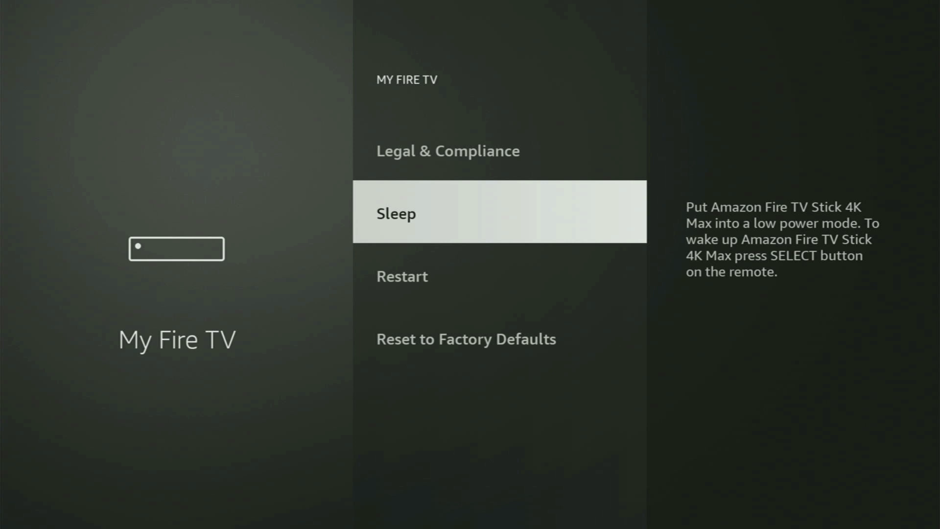
pyautogui.press('Up')
pyautogui.press('Up')
pyautogui.press('Up')
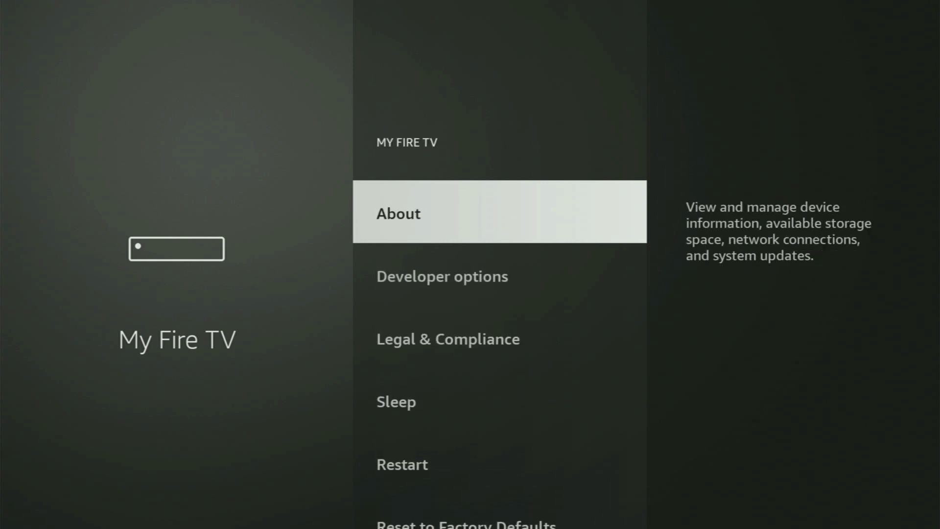
pyautogui.press('Down')
pyautogui.press('Up')
pyautogui.press('Return')
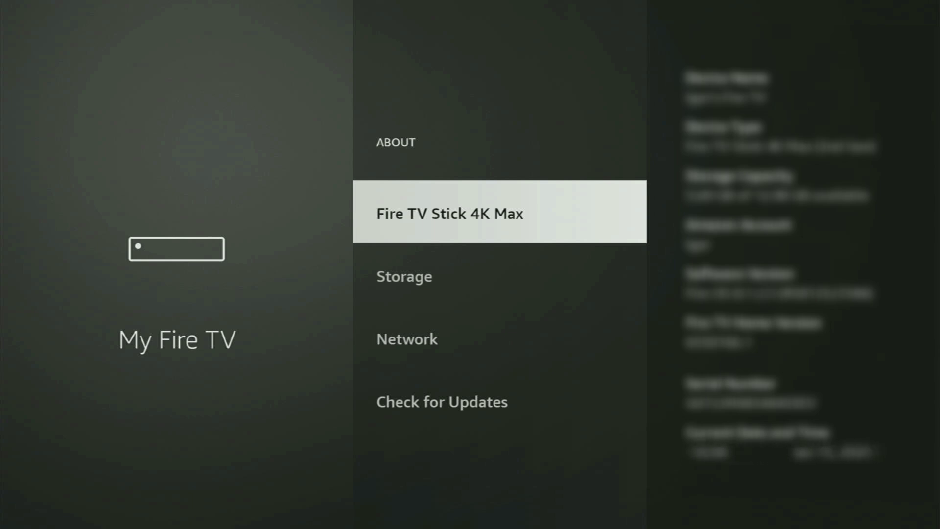
pyautogui.press('Return')
pyautogui.press('Return')
pyautogui.press('Return')
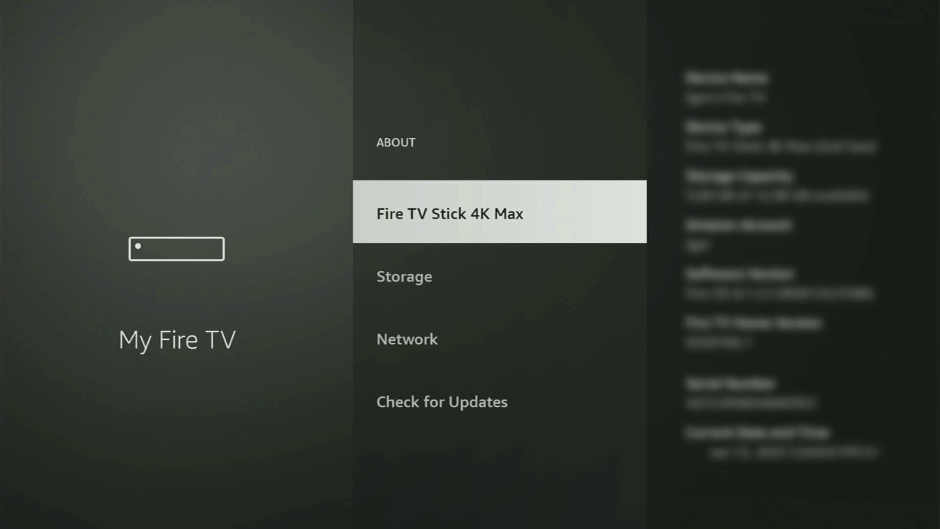
pyautogui.press('Escape')
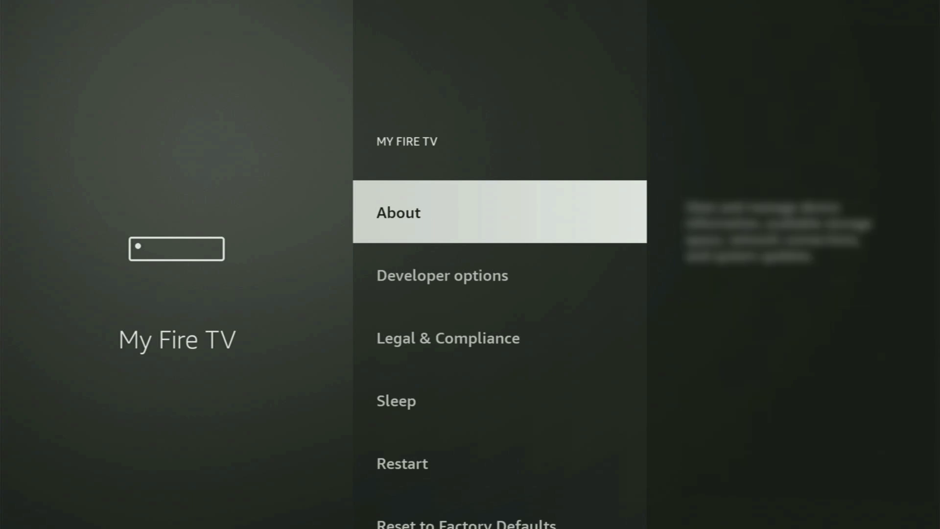
# Open Developer options, toggle ADB debugging, and open the Install unknown apps list.
pyautogui.press('Down')
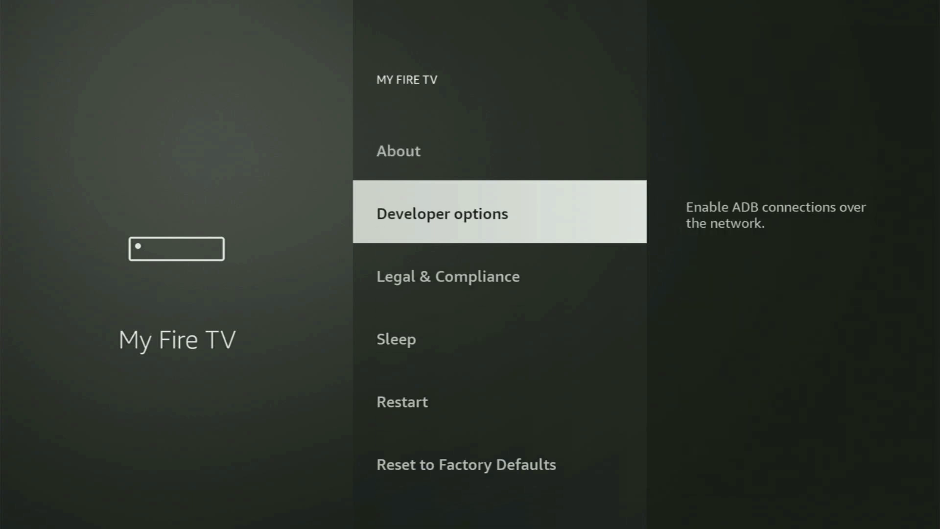
pyautogui.press('Return')
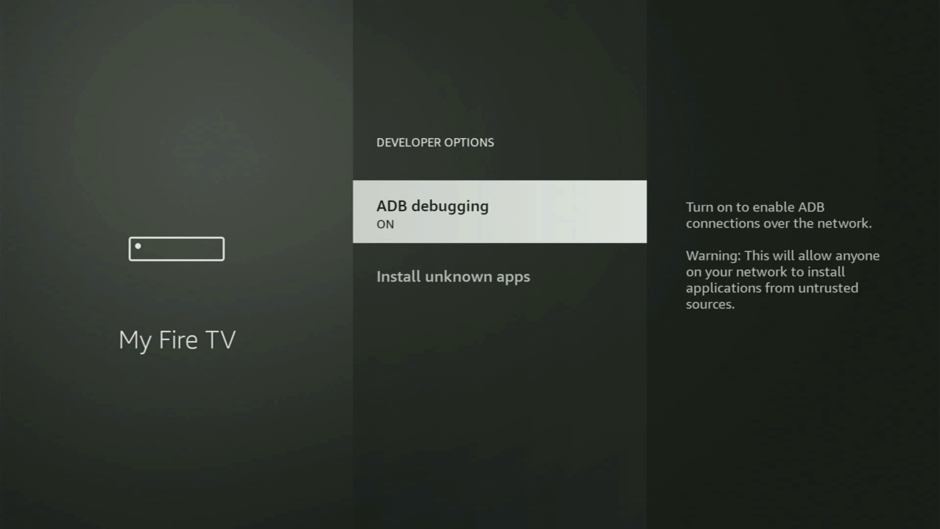
pyautogui.press('Return')
pyautogui.press('Down')
pyautogui.press('Return')
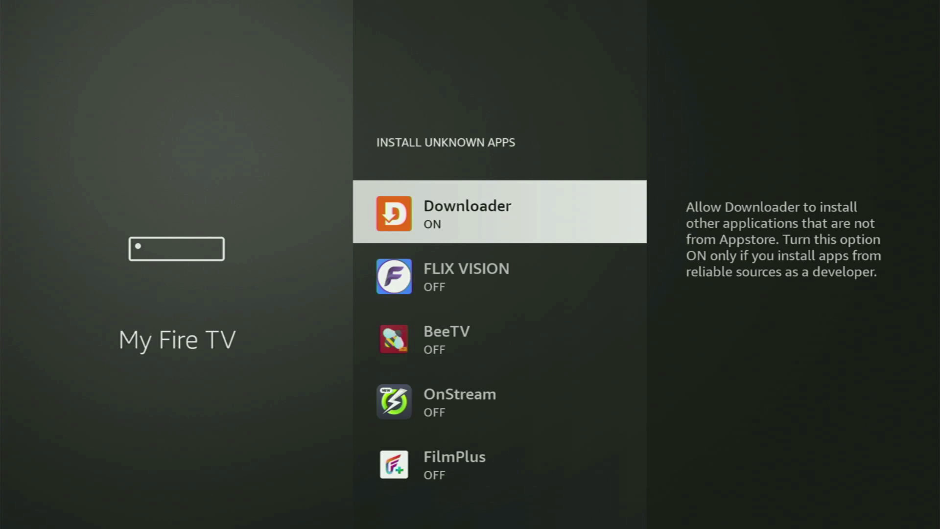
# Keep Downloader set to ON and review FLIX VISION, BeeTV, OnStream and FilmPlus staying off.
pyautogui.press('Return')
pyautogui.press('Return')
pyautogui.press('Down')
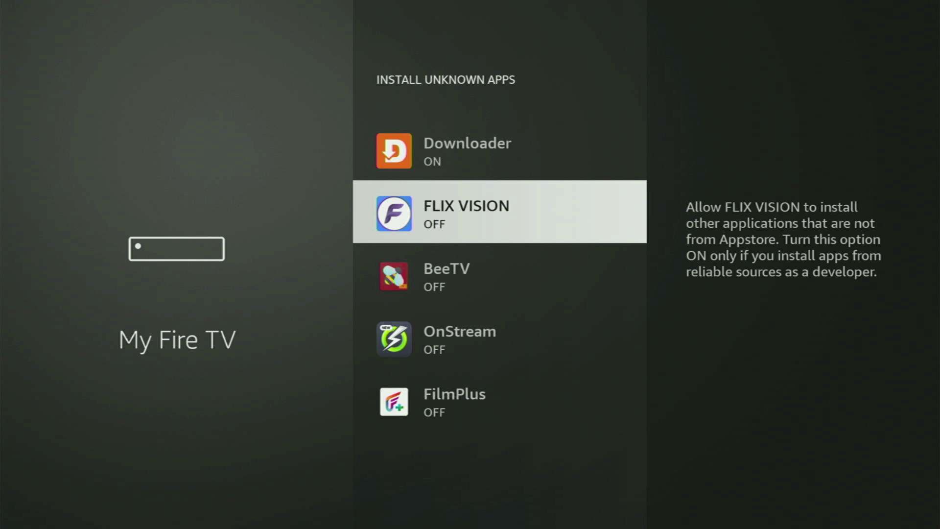
pyautogui.press('Down')
pyautogui.press('Down')
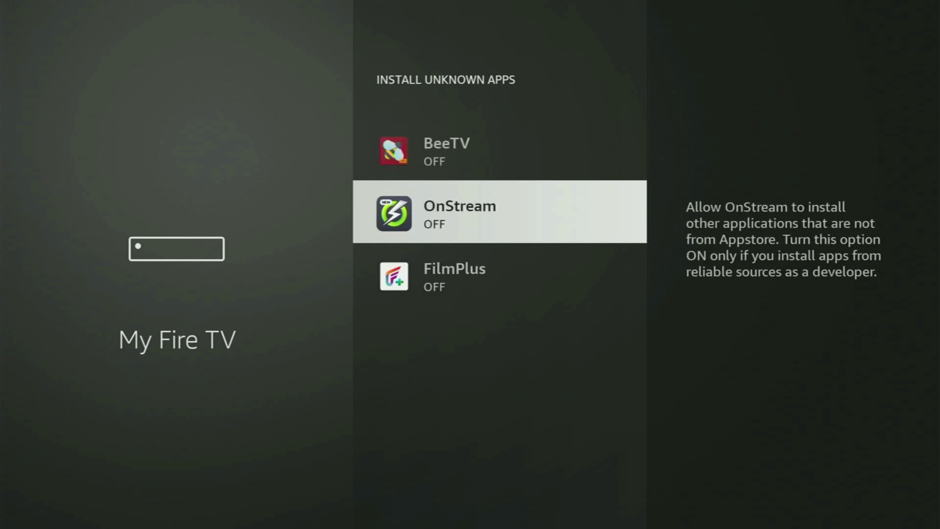
pyautogui.press('Down')
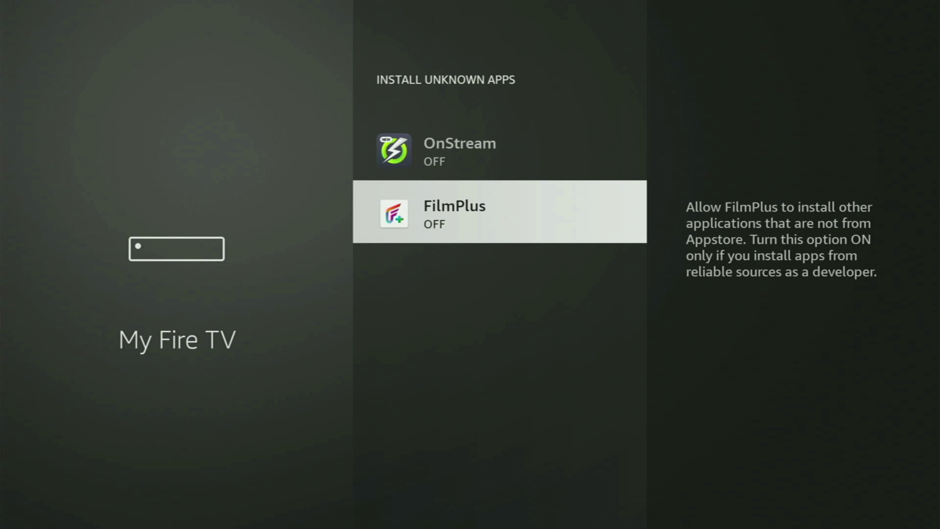
pyautogui.press('Up')
pyautogui.press('Up')
pyautogui.press('Up')
pyautogui.press('Up')
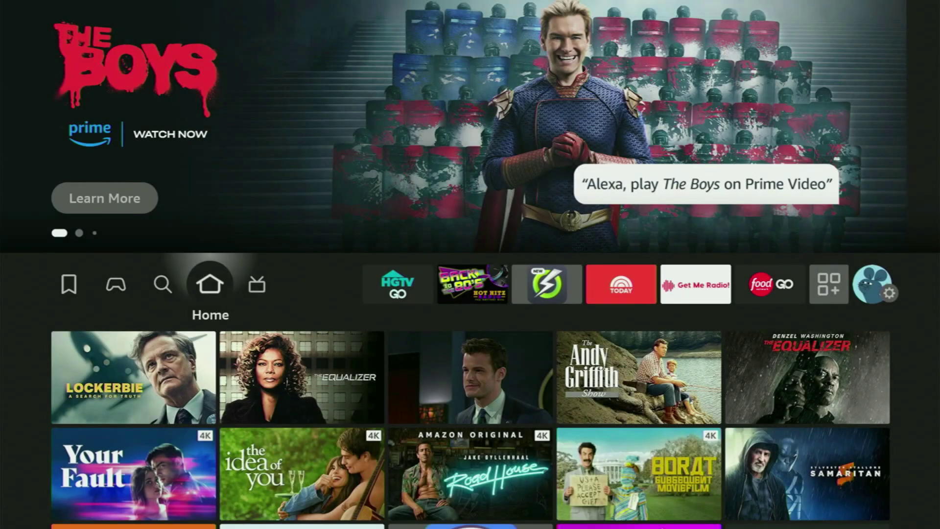
# Open Your Apps & Channels and launch the NordVPN tile from the lower app rows.
pyautogui.press('Right')
pyautogui.press('Right')
pyautogui.press('Right')
pyautogui.press('Right')
pyautogui.press('Right')
pyautogui.press('Right')
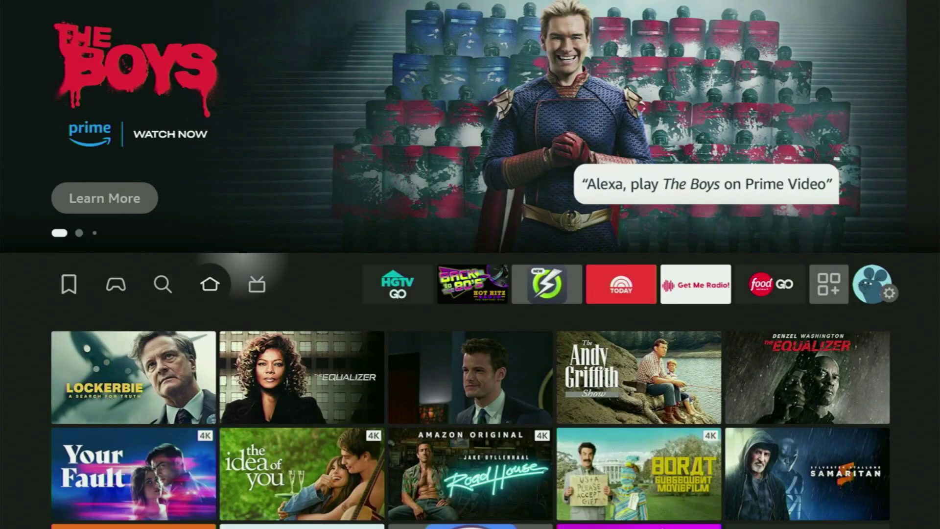
pyautogui.press('Right')
pyautogui.press('Right')
pyautogui.press('Right')
pyautogui.press('Left')
pyautogui.press('Return')
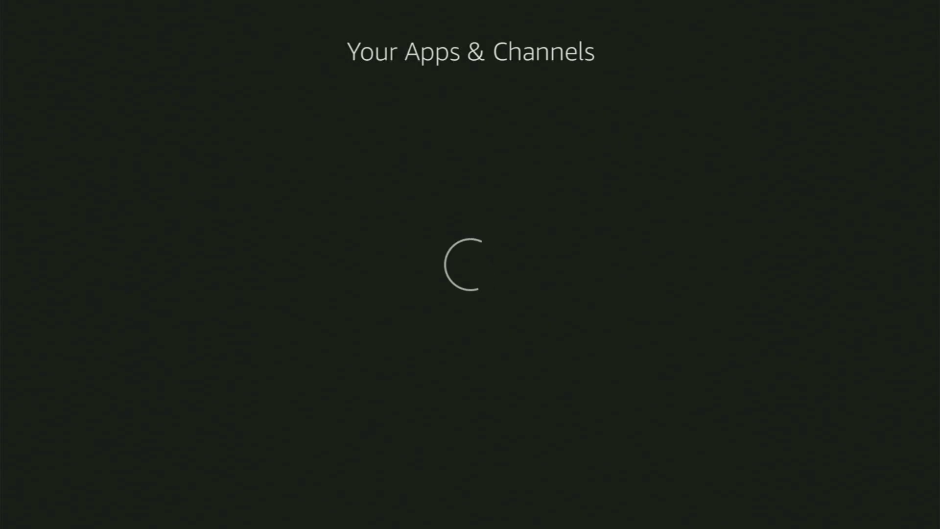
pyautogui.press('Right')
pyautogui.press('Right')
pyautogui.press('Right')
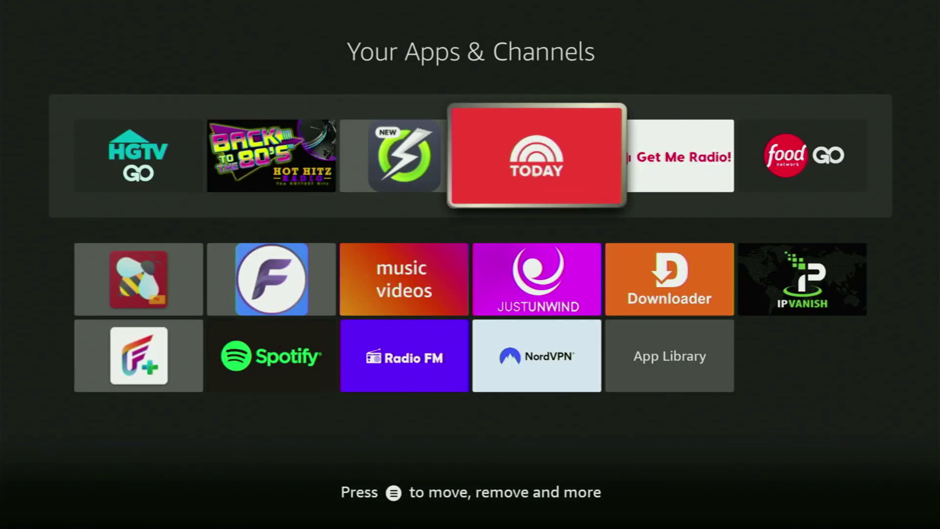
pyautogui.press('Right')
pyautogui.press('Down')
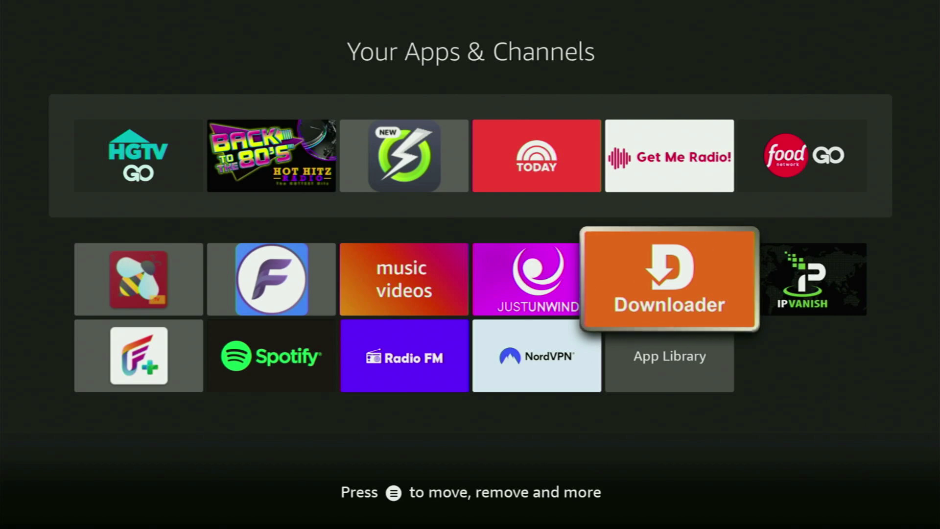
pyautogui.press('Left')
pyautogui.press('Down')
pyautogui.press('Return')
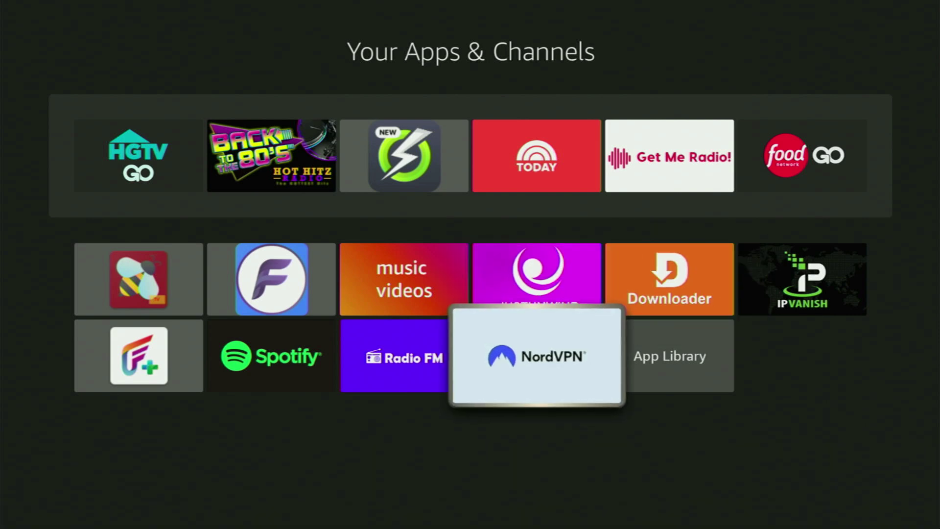
# Open NordVPN's Specialty servers section and browse the P2P server countries.
pyautogui.press('Down')
pyautogui.press('Down')
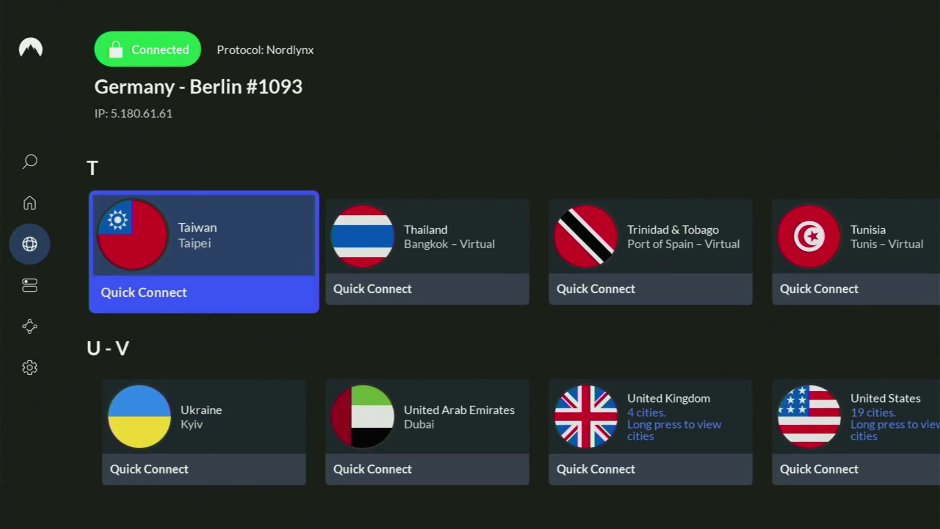
pyautogui.press('Down')
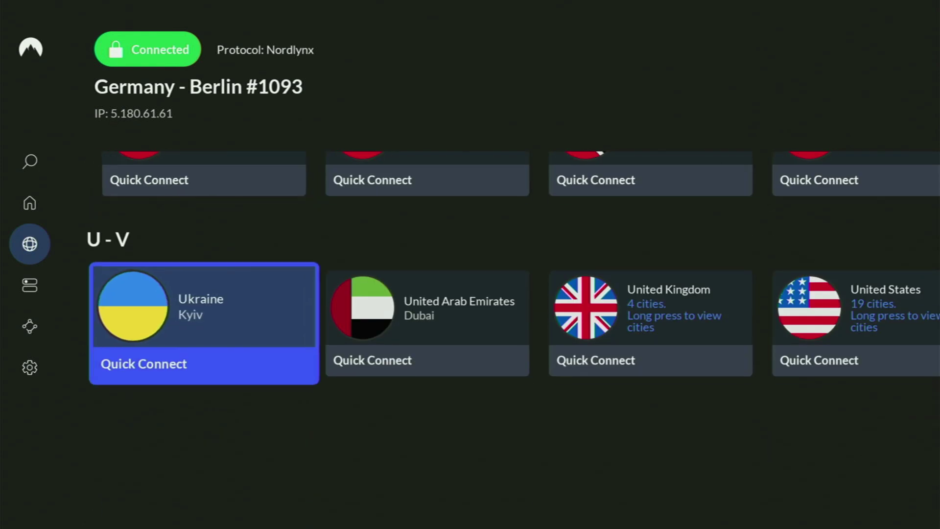
pyautogui.press('Left')
pyautogui.press('Down')
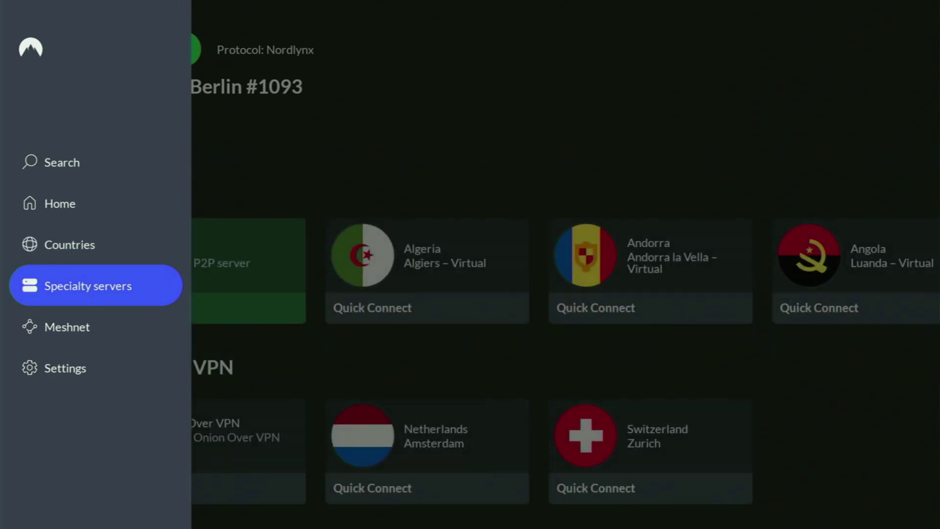
pyautogui.press('Right')
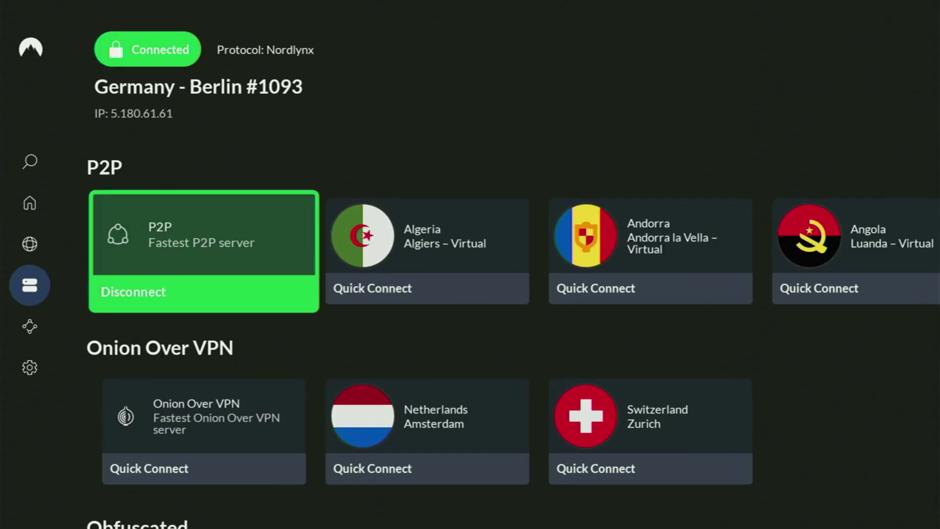
pyautogui.press('Right')
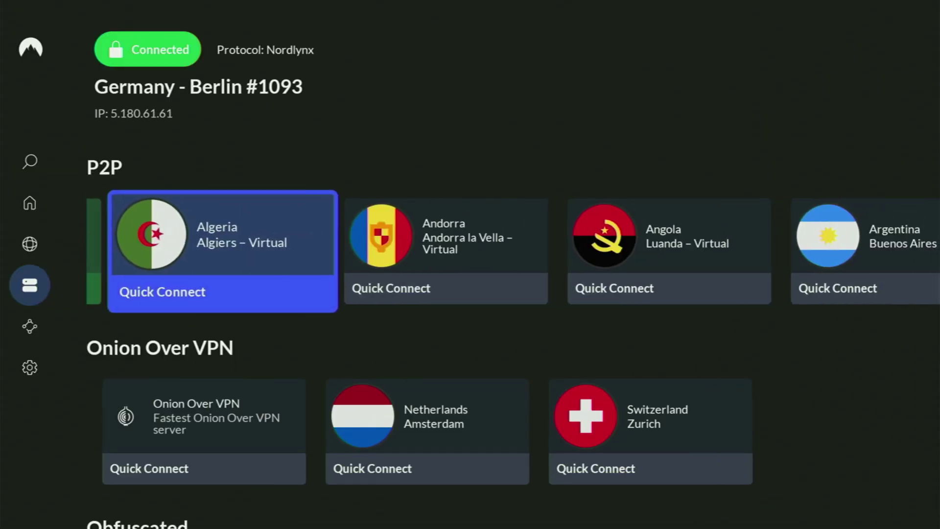
pyautogui.press('Right')
pyautogui.press('Right')
pyautogui.press('Right')
pyautogui.press('Right')
pyautogui.press('Right')
pyautogui.press('Right')
# Connect to the P2P server Austria, Vienna #148 after browsing the other specialty rows.
pyautogui.press('Down')
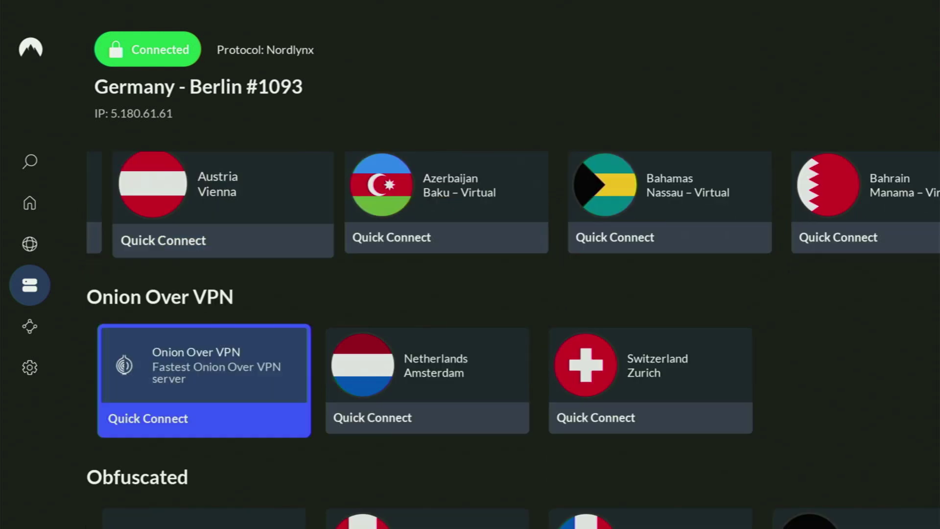
pyautogui.press('Down')
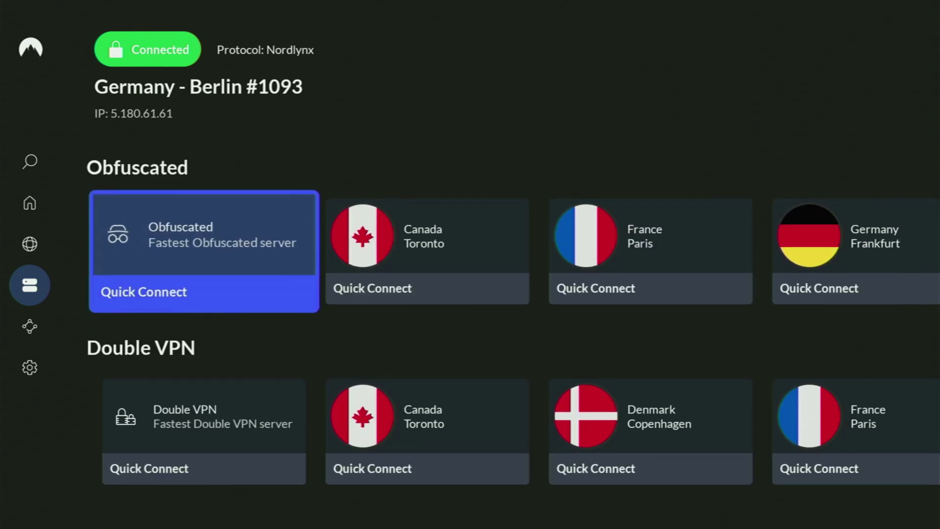
pyautogui.press('Down')
pyautogui.press('Right')
pyautogui.press('Right')
pyautogui.press('Right')
pyautogui.press('Right')
pyautogui.press('Right')
pyautogui.press('Right')
pyautogui.press('Up')
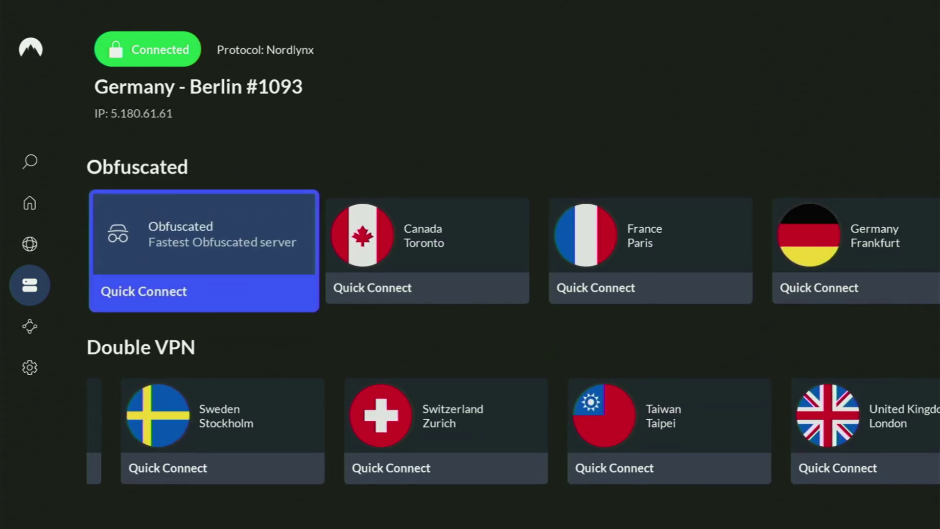
pyautogui.press('Up')
pyautogui.press('Up')
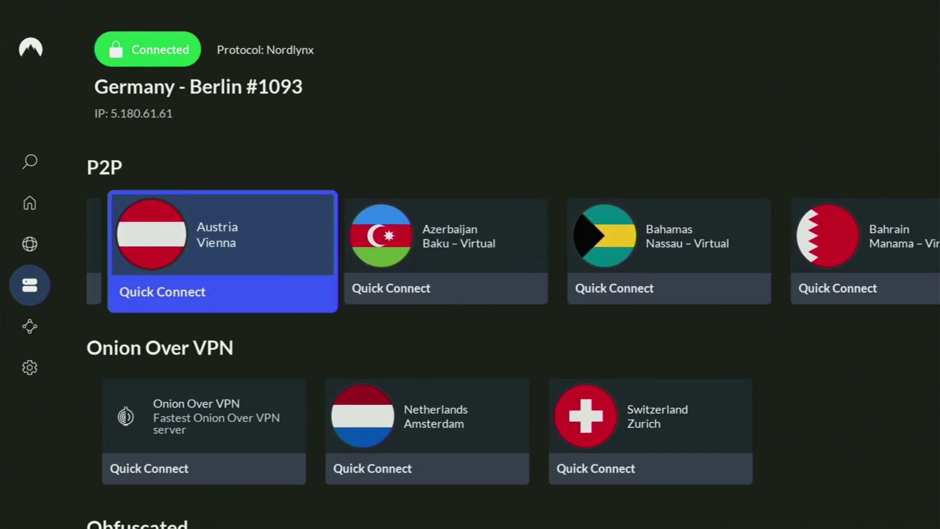
pyautogui.press('Return')
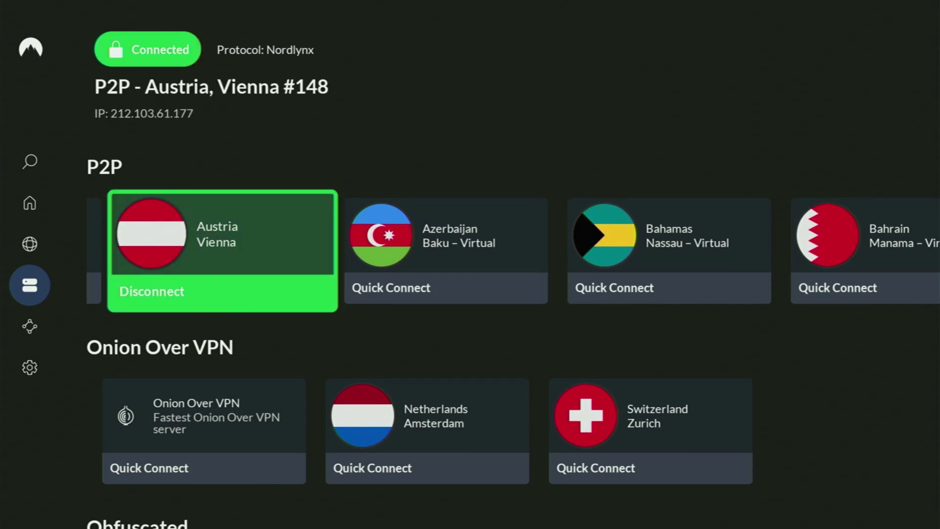
# Return to NordVPN's Home page and browse the suggested servers.
pyautogui.press('Left')
pyautogui.press('Left')
pyautogui.press('Left')
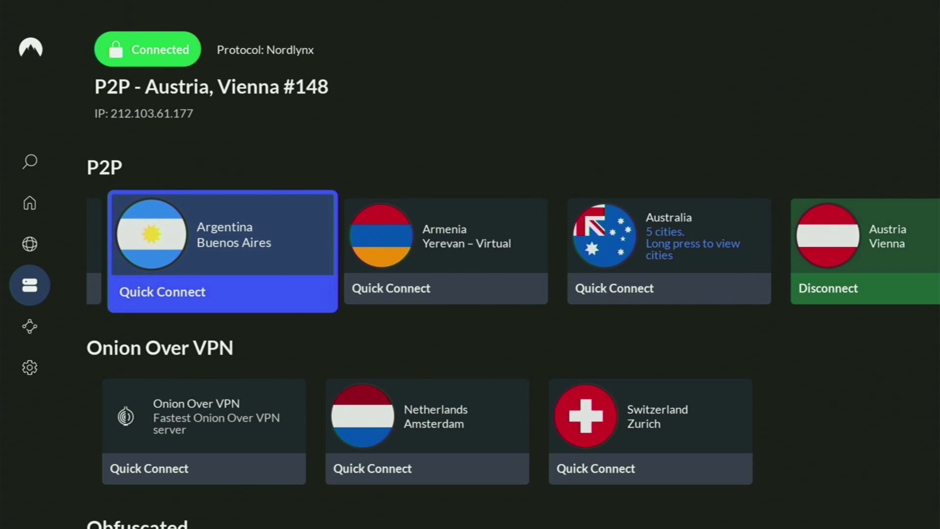
pyautogui.press('Left')
pyautogui.press('Left')
pyautogui.press('Left')
pyautogui.press('Left')
pyautogui.press('Left')
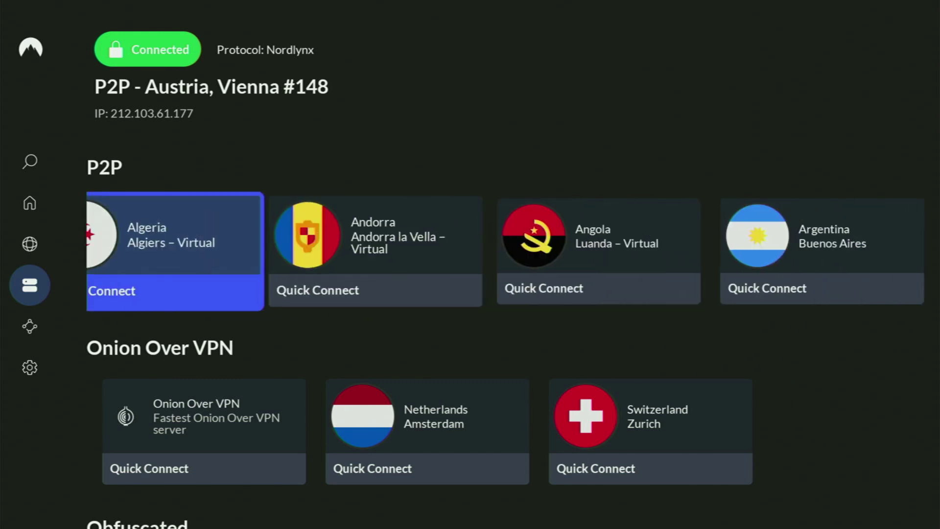
pyautogui.press('Up')
pyautogui.press('Up')
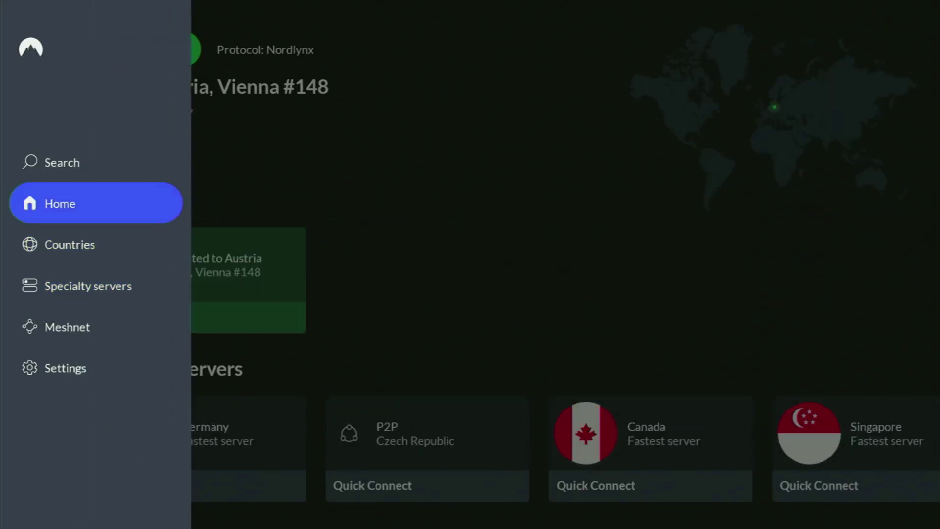
pyautogui.press('Right')
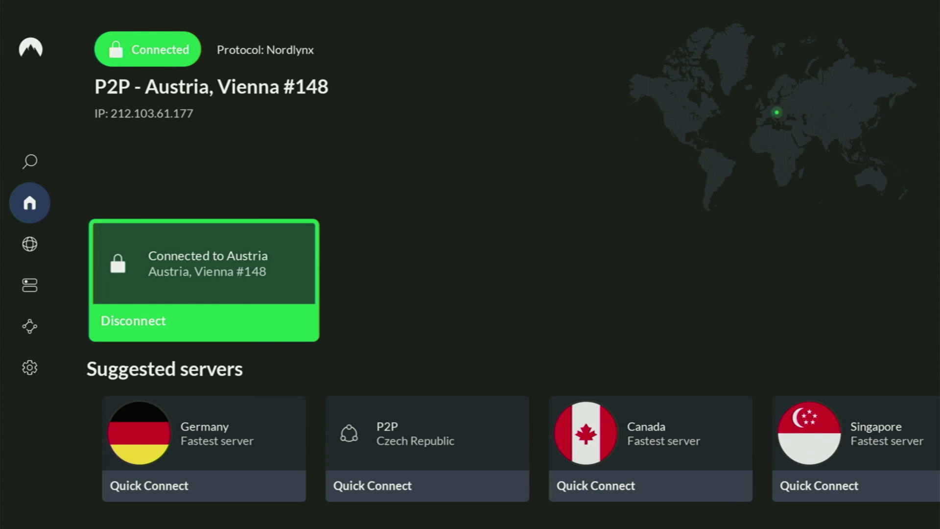
pyautogui.press('Down')
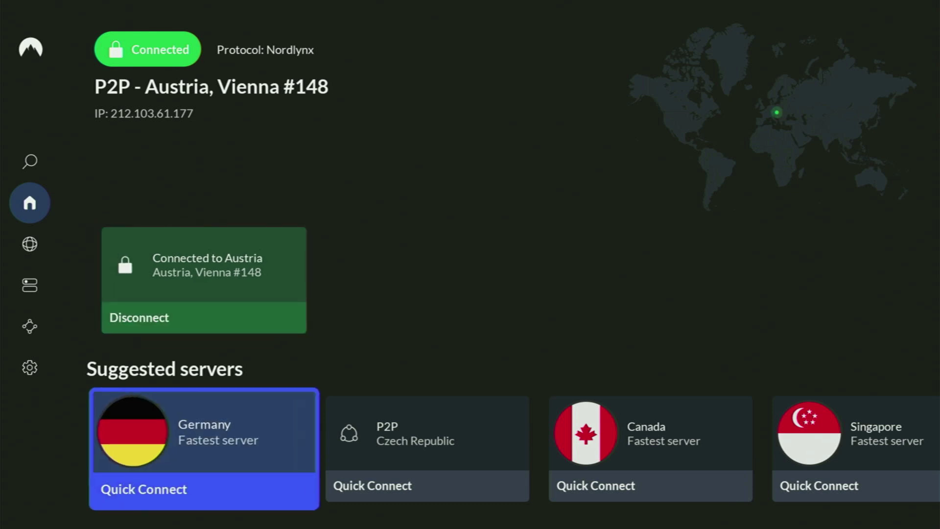
pyautogui.press('Right')
pyautogui.press('Right')
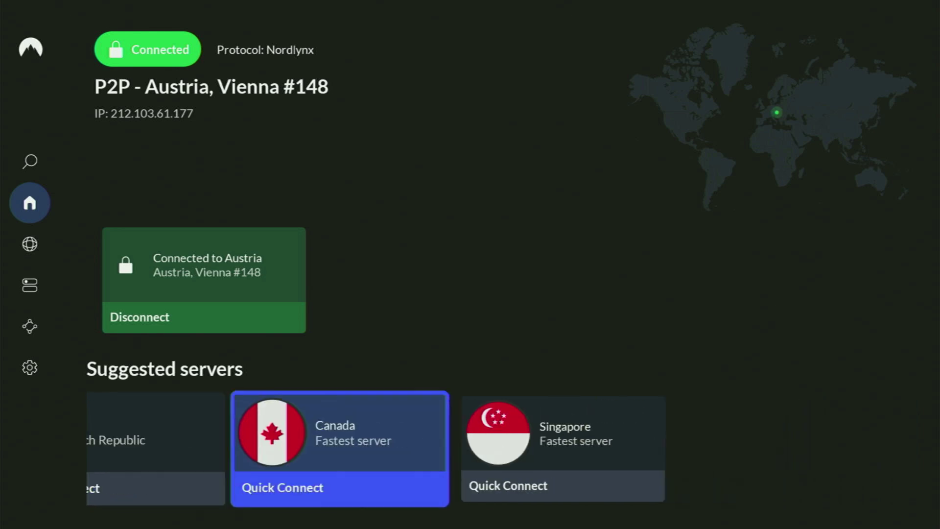
pyautogui.press('Right')
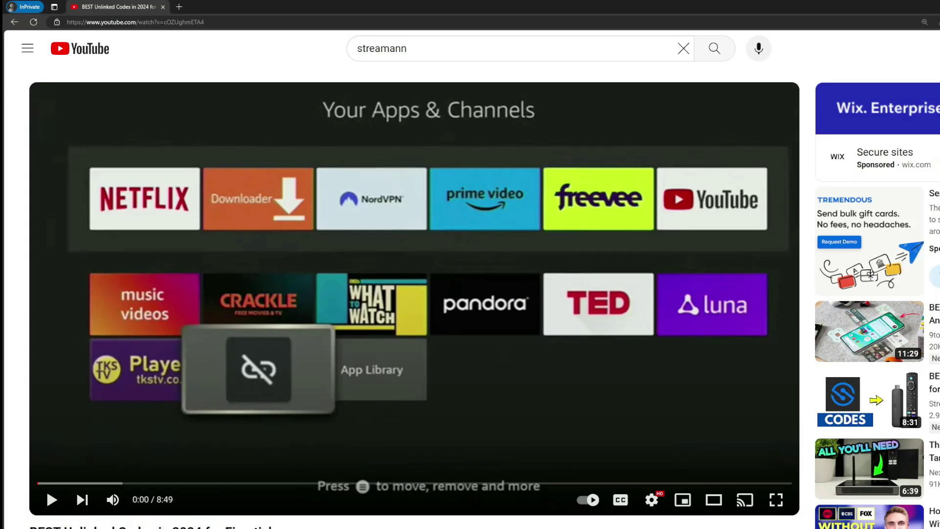
# Open the pinned comment's topvpnoffer.com NordVPN deal and highlight '3 months extra' in the headline.
pyautogui.scroll(-8, 327, 303)
pyautogui.click(328, 303)
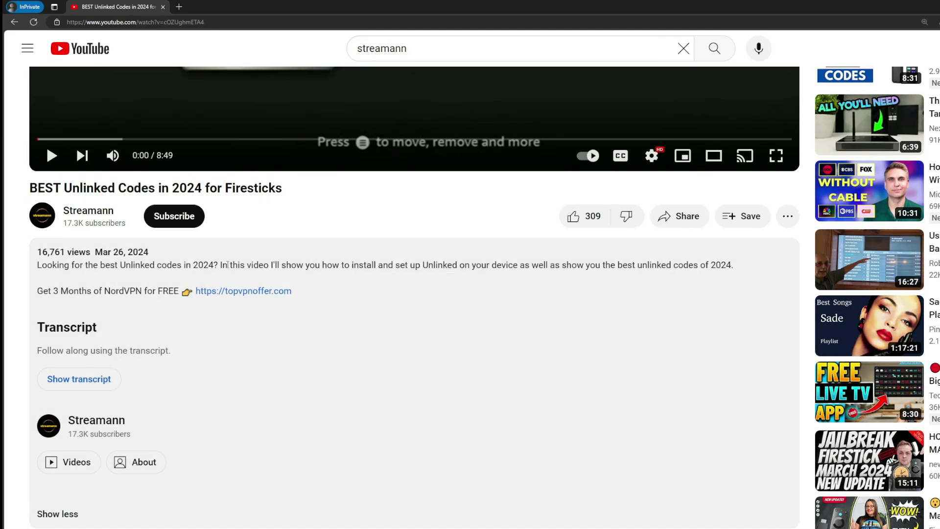
pyautogui.scroll(-4, 230, 299)
pyautogui.scroll(-1, 232, 311)
pyautogui.moveTo(321, 402); pyautogui.dragTo(225, 402)
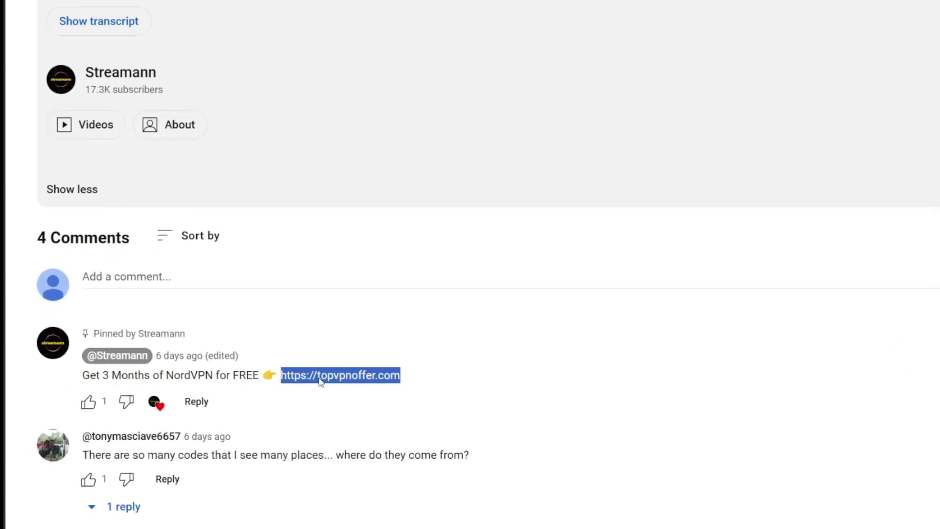
pyautogui.click(270, 383)
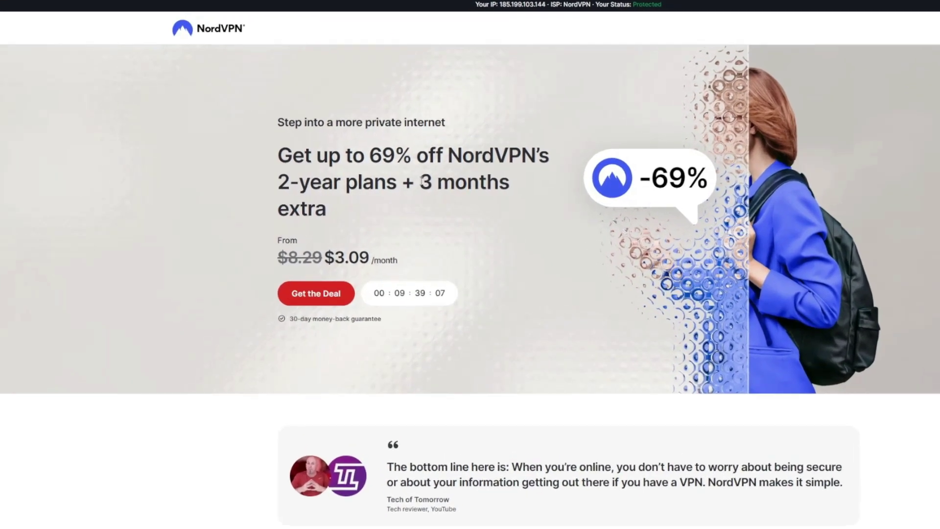
pyautogui.moveTo(422, 181); pyautogui.dragTo(512, 205)
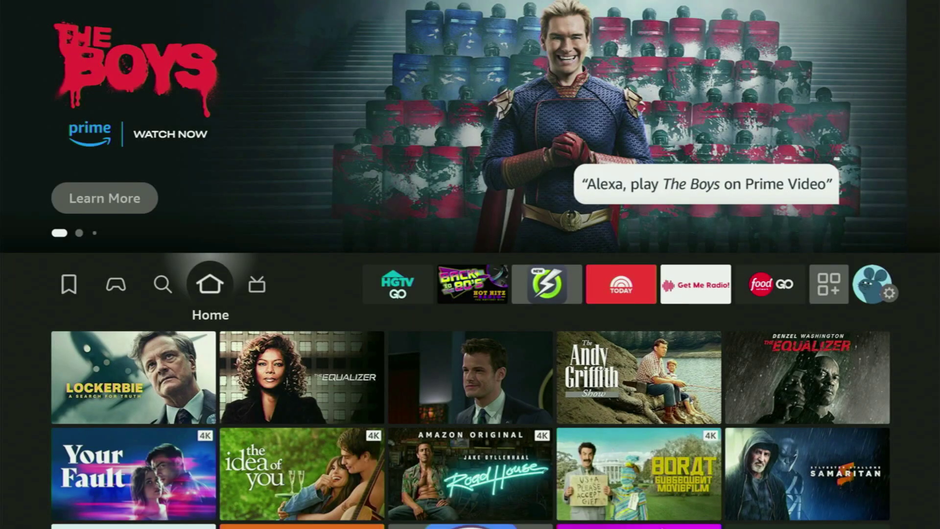
# Launch Downloader from Your Apps & Channels.
pyautogui.press('Right')
pyautogui.press('Right')
pyautogui.press('Right')
pyautogui.press('Right')
pyautogui.press('Right')
pyautogui.press('Right')
pyautogui.press('Right')
pyautogui.press('Right')
pyautogui.press('Right')
pyautogui.press('Left')
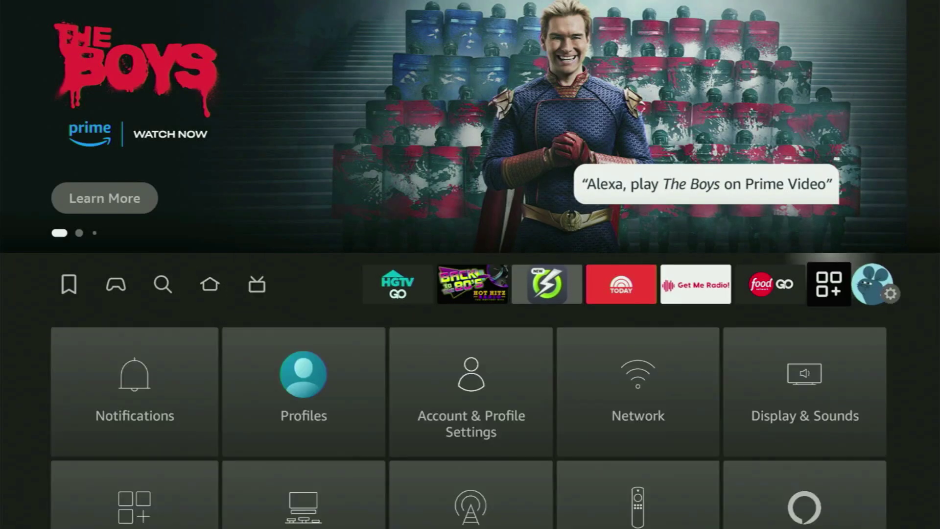
pyautogui.press('Return')
pyautogui.press('Down')
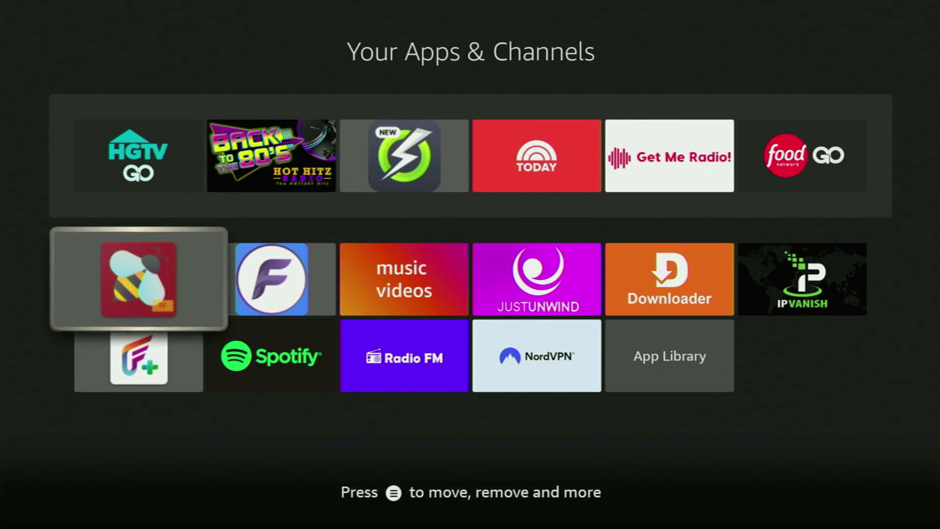
pyautogui.press('Right')
pyautogui.press('Right')
pyautogui.press('Right')
pyautogui.press('Right')
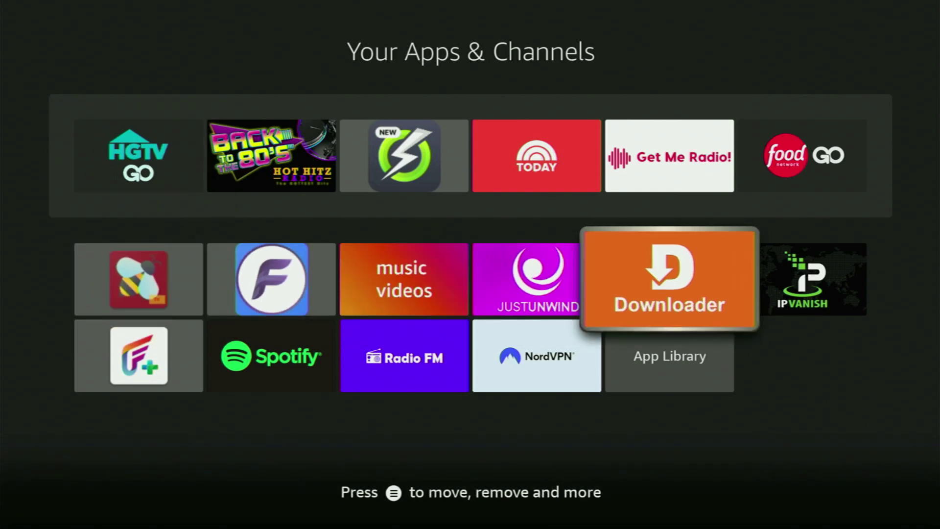
pyautogui.press('Return')
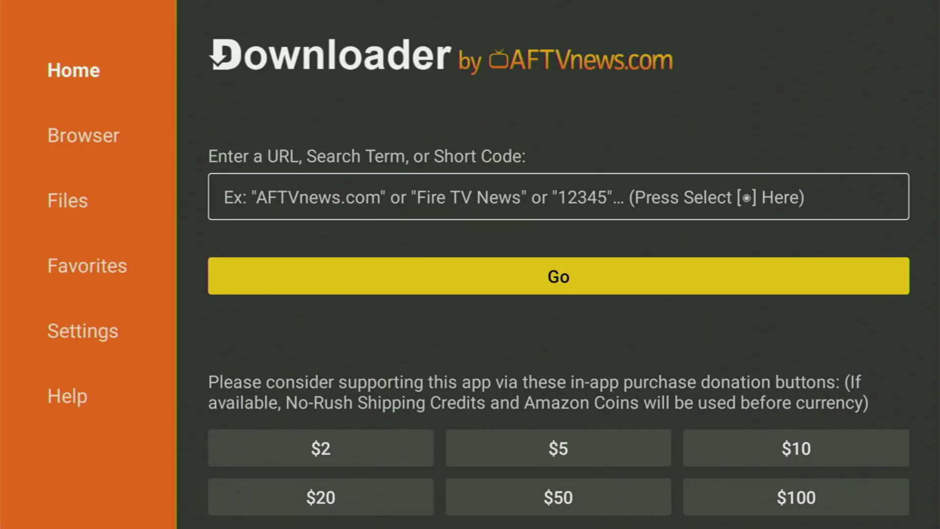
# Enter short code 863280 in Downloader's URL field on the on-screen keyboard and submit it.
pyautogui.press('Up')
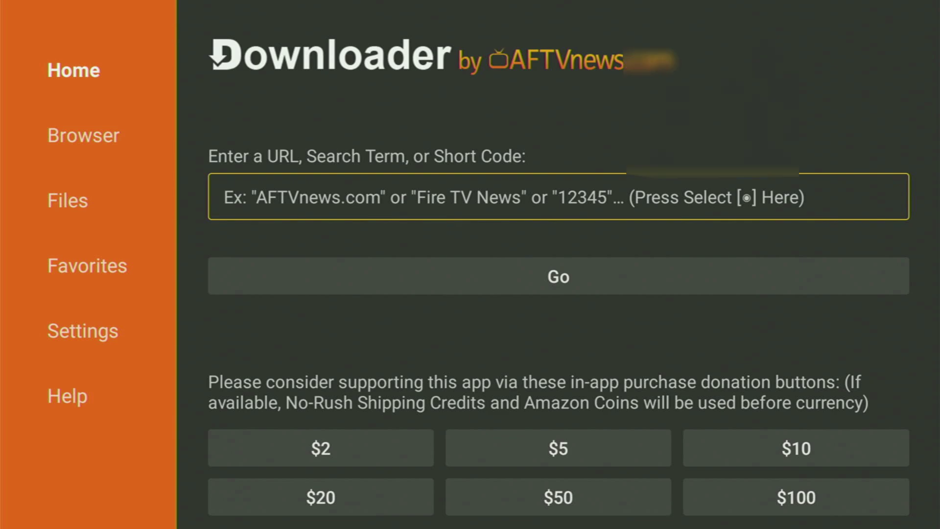
pyautogui.press('Return')
pyautogui.press('Up')
pyautogui.press('Right')
pyautogui.press('Right')
pyautogui.press('Right')
pyautogui.press('Right')
pyautogui.press('Right')
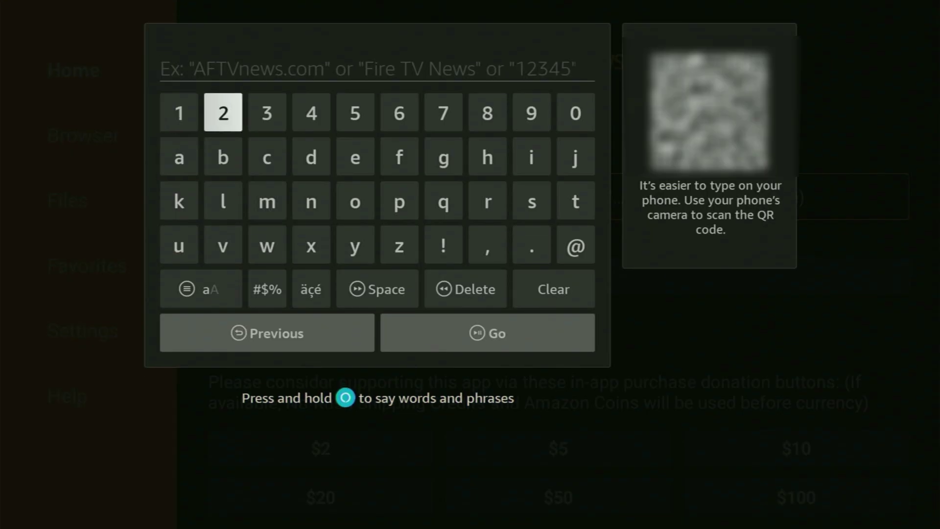
pyautogui.press('Right')
pyautogui.press('Right')
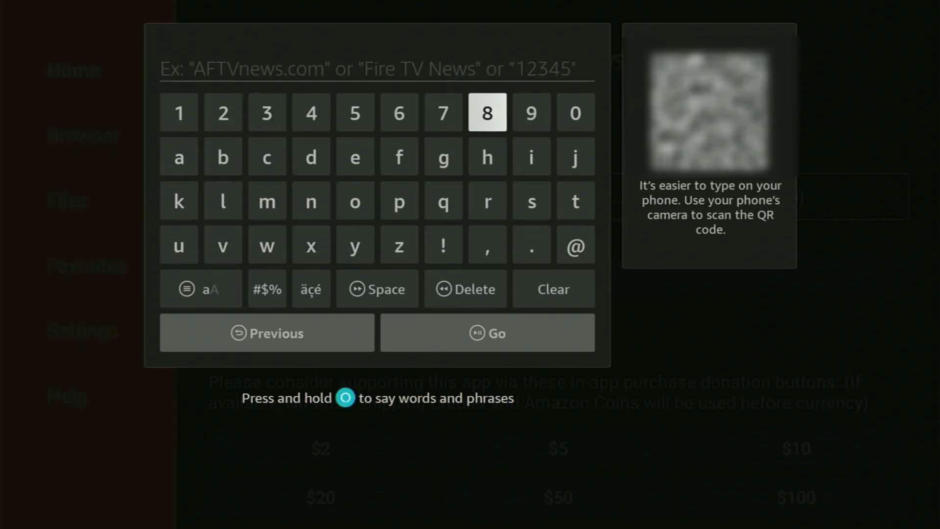
pyautogui.press('Return')
pyautogui.press('Left')
pyautogui.press('Left')
pyautogui.press('Return')
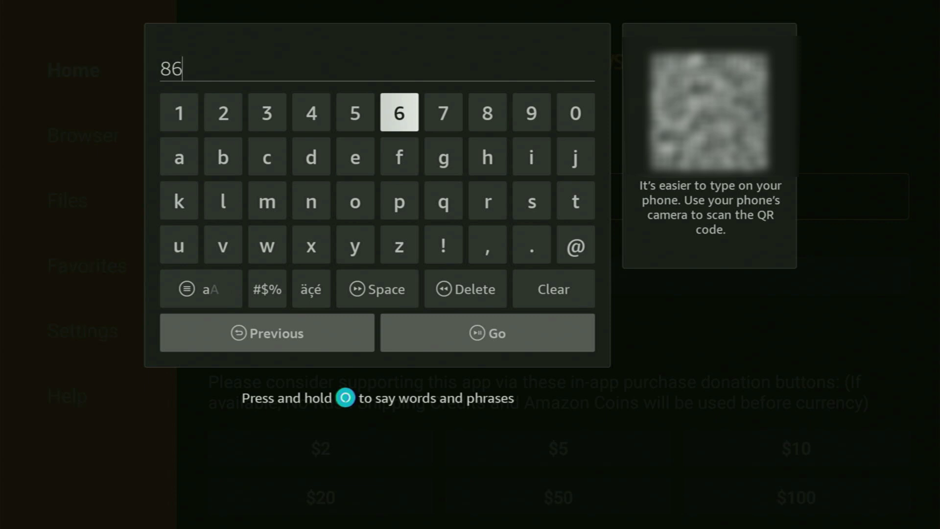
pyautogui.press('Left')
pyautogui.press('Left')
pyautogui.press('Left')
pyautogui.press('Return')
pyautogui.press('Left')
pyautogui.press('Return')
pyautogui.press('Right')
pyautogui.press('Right')
pyautogui.press('Right')
pyautogui.press('Right')
pyautogui.press('Right')
pyautogui.press('Right')
pyautogui.press('Return')
pyautogui.press('Right')
pyautogui.press('Right')
pyautogui.press('Return')
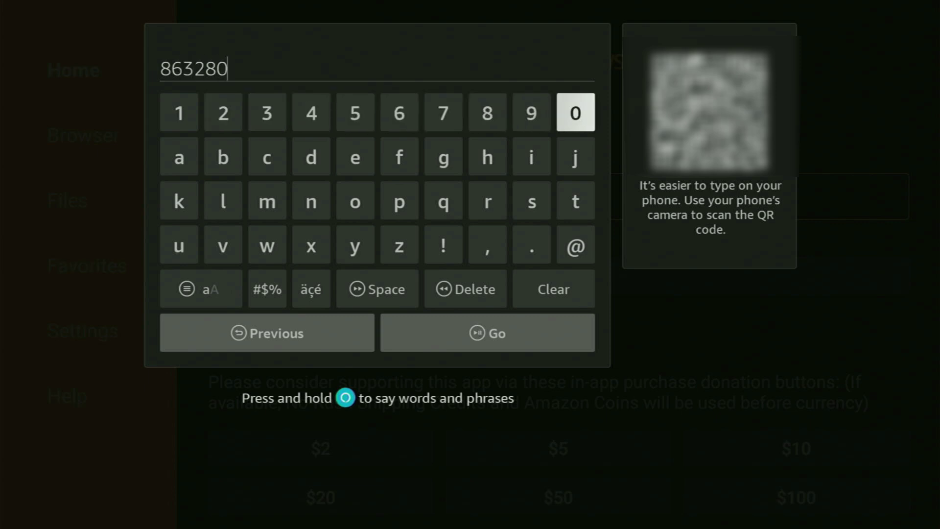
pyautogui.press('Down')
pyautogui.press('Down')
pyautogui.press('Down')
pyautogui.press('Down')
pyautogui.press('Down')
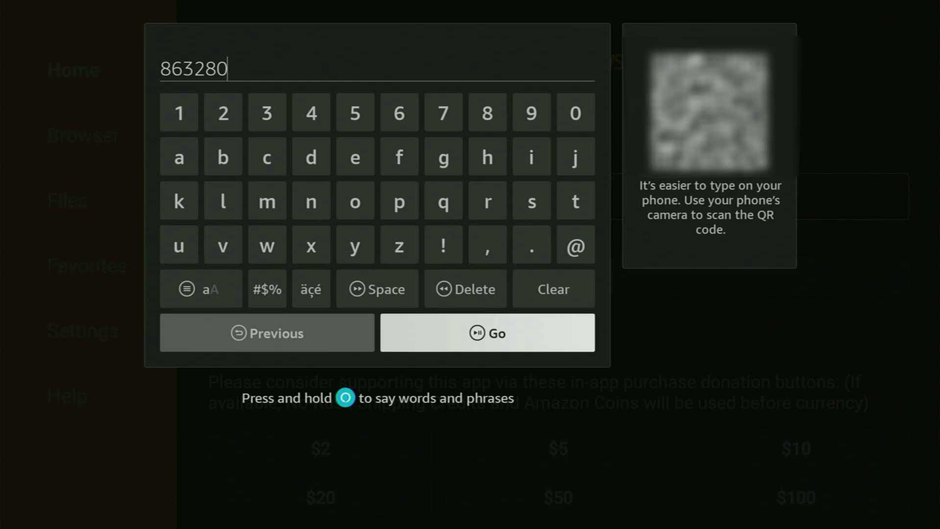
pyautogui.press('Return')
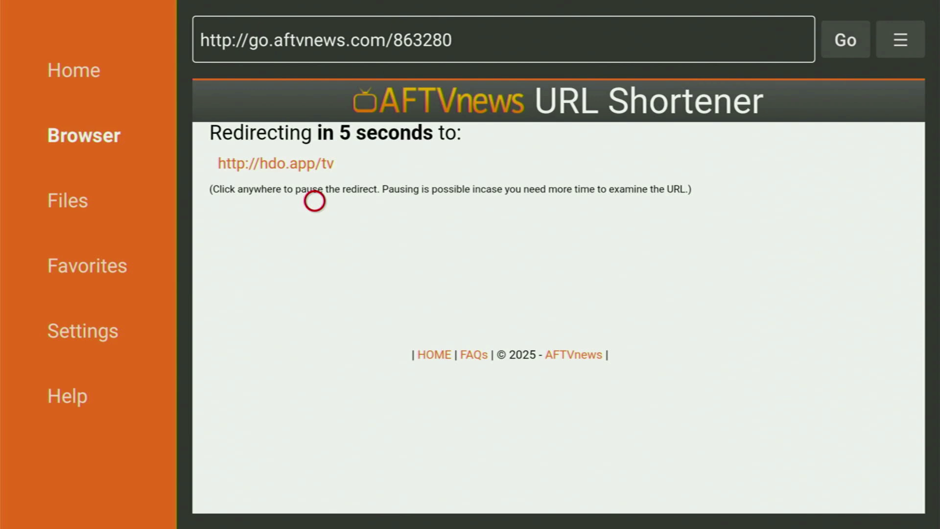
# Switch Downloader's browser to Fullscreen Mode so the HDO Box APK downloads.
pyautogui.press('Menu')
pyautogui.press('Down')
pyautogui.press('Down')
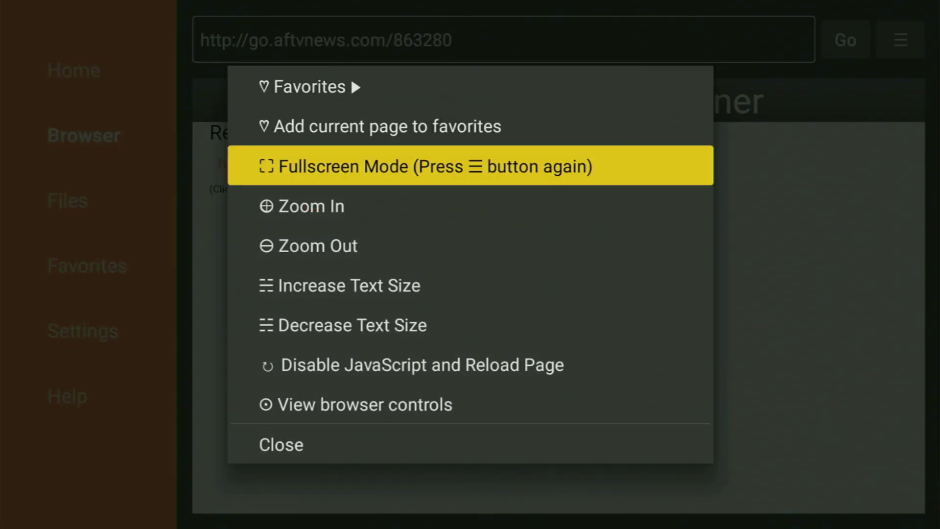
pyautogui.press('Return')
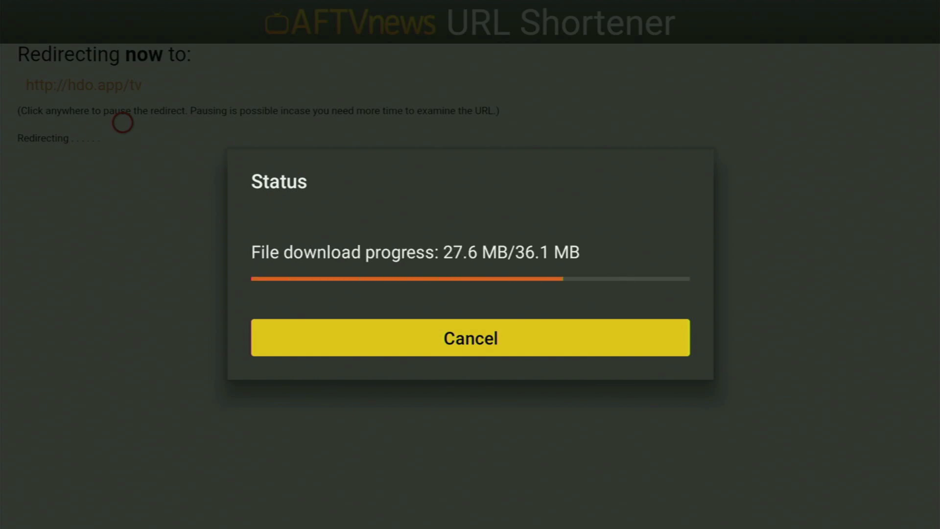
# Install hdo-tv-1.1.6.apk and finish the installer with Done.
pyautogui.press('Return')
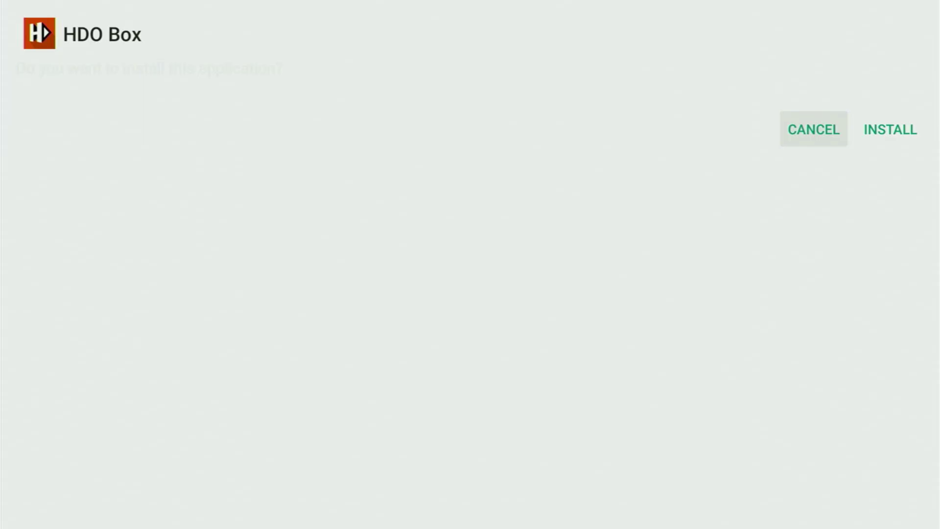
pyautogui.press('Right')
pyautogui.press('Return')
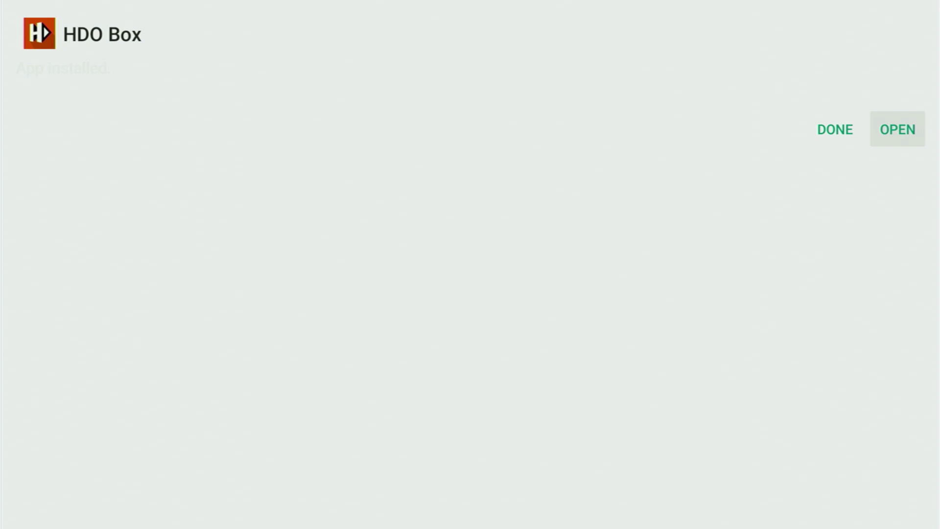
pyautogui.press('Left')
pyautogui.press('Return')
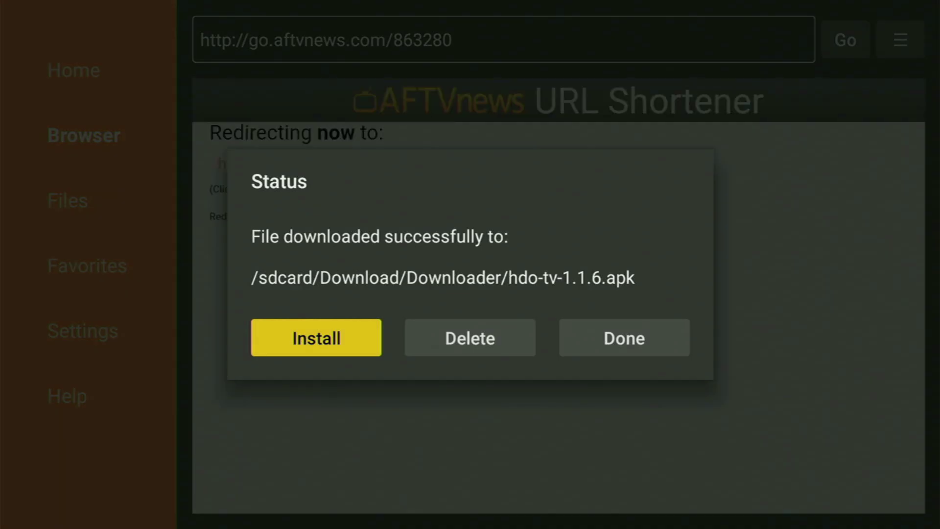
# Delete hdo-tv-1.1.6.apk from the Status dialog and confirm the deletion.
pyautogui.press('Right')
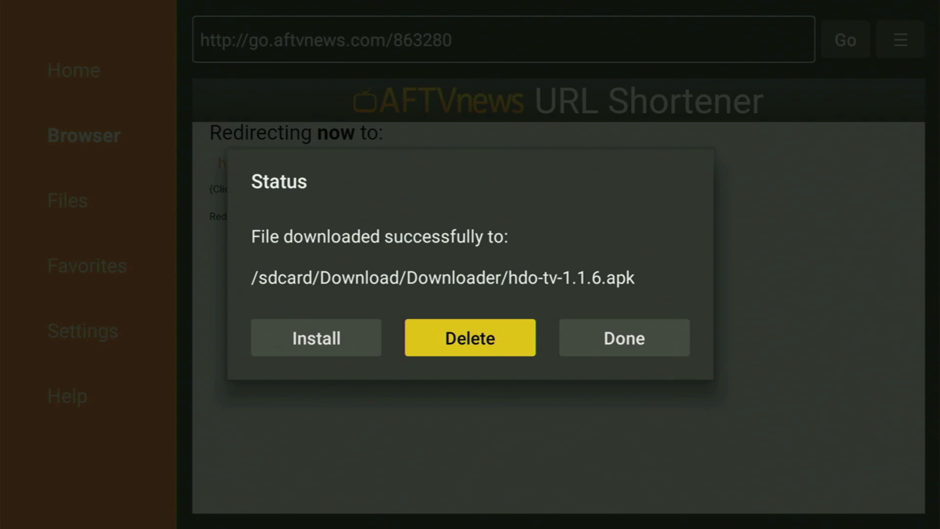
pyautogui.press('Return')
pyautogui.press('Left')
pyautogui.press('Return')
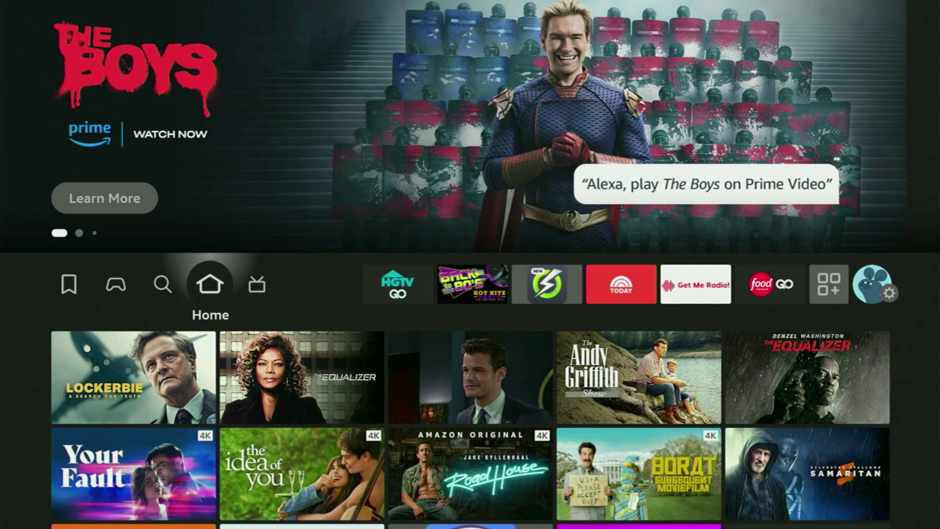
# Highlight the HDO Box tile in Your Apps & Channels and choose Move to front from its menu.
pyautogui.press('Right')
pyautogui.press('Right')
pyautogui.press('Right')
pyautogui.press('Right')
pyautogui.press('Right')
pyautogui.press('Right')
pyautogui.press('Right')
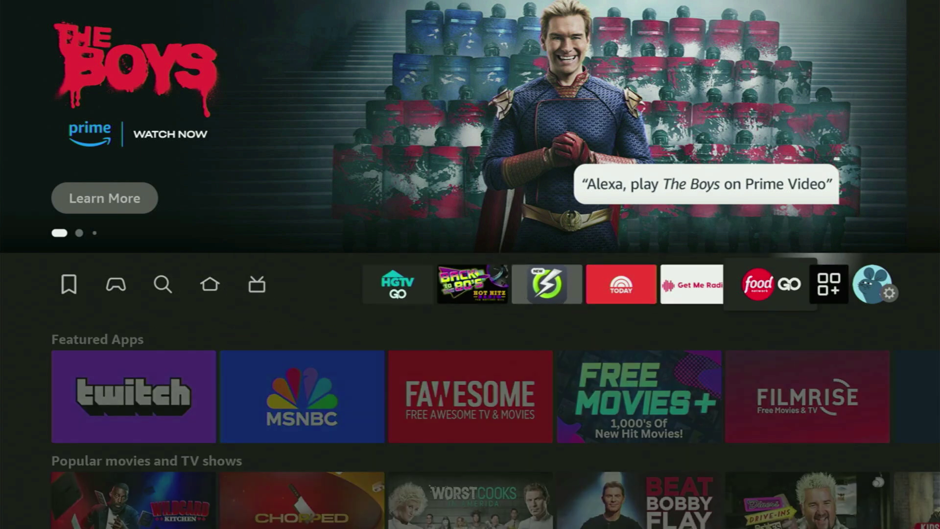
pyautogui.press('Right')
pyautogui.press('Return')
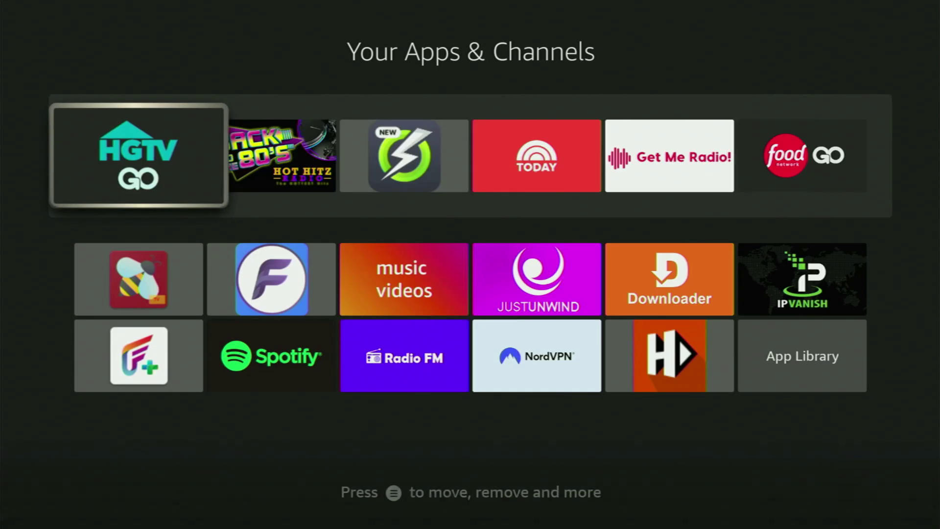
pyautogui.press('Down')
pyautogui.press('Down')
pyautogui.press('Right')
pyautogui.press('Right')
pyautogui.press('Right')
pyautogui.press('Right')
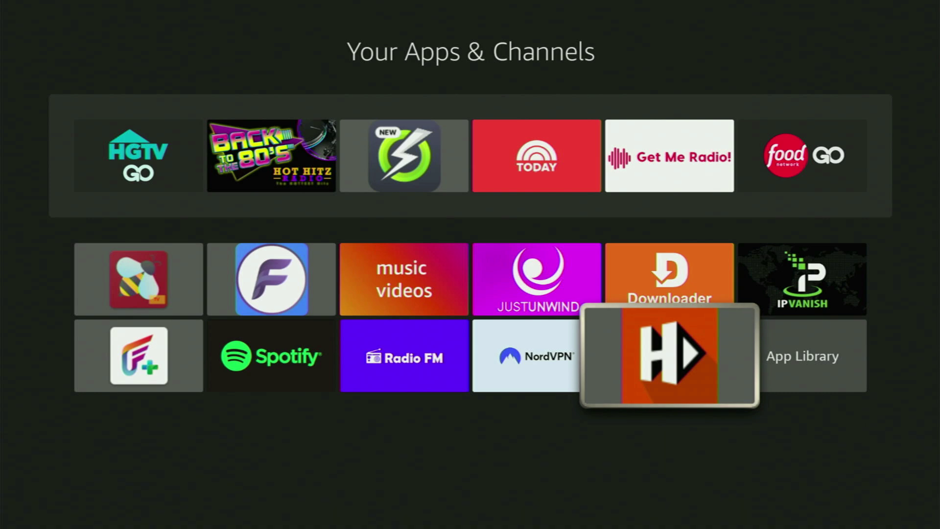
pyautogui.press('Menu')
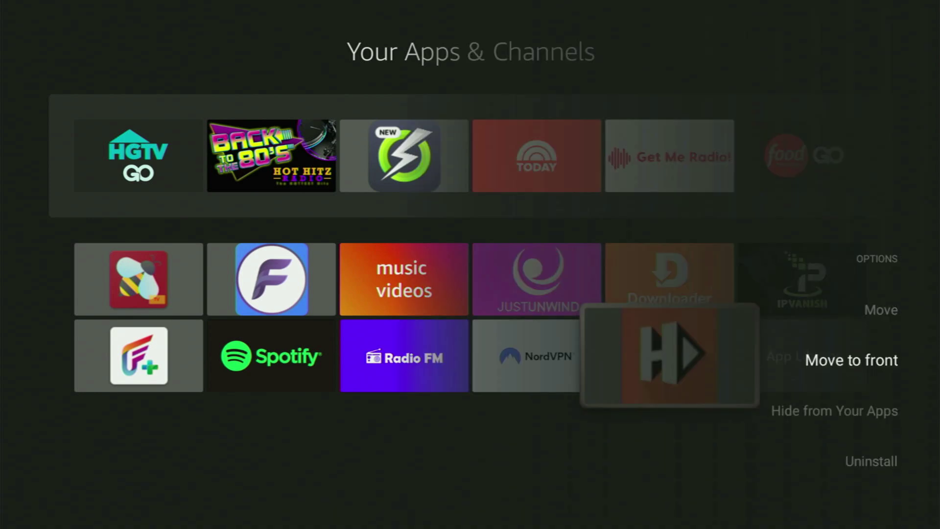
pyautogui.press('Return')
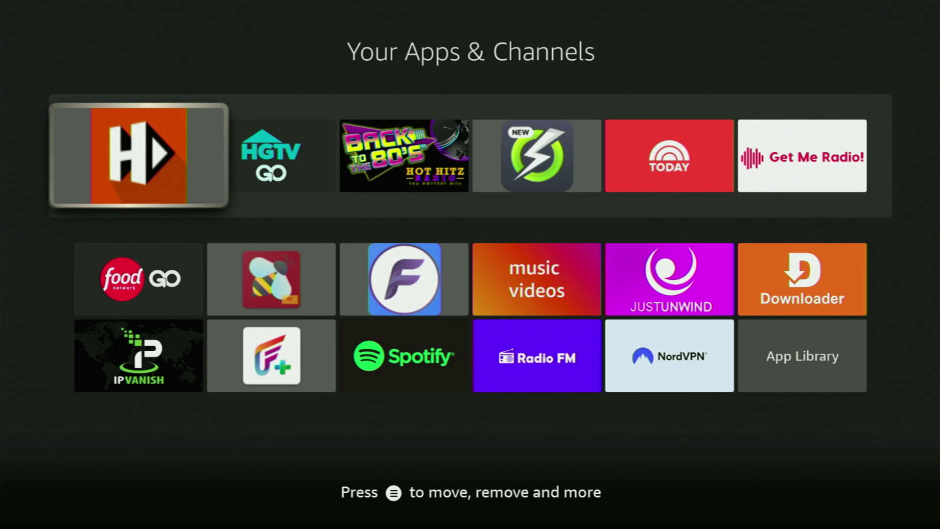
pyautogui.press('Down')
pyautogui.press('Down')
pyautogui.press('Right')
pyautogui.press('Right')
pyautogui.press('Right')
pyautogui.press('Right')
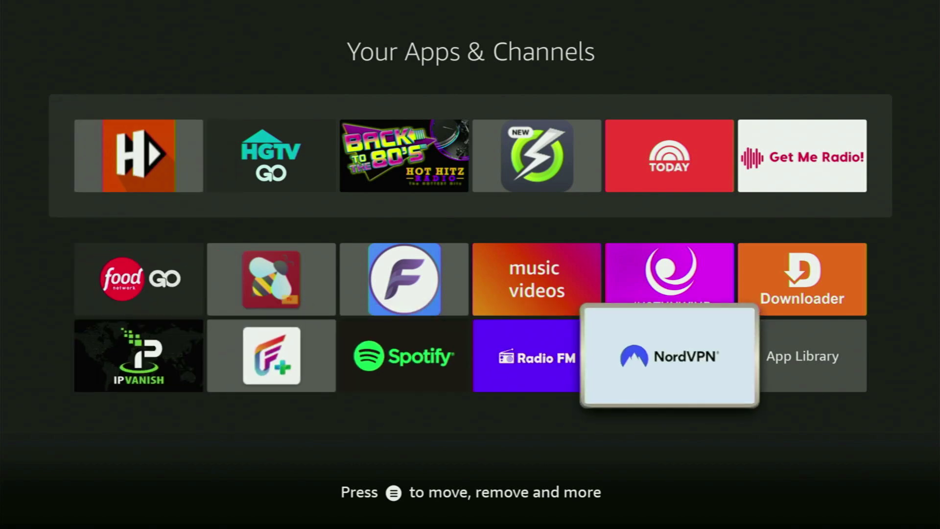